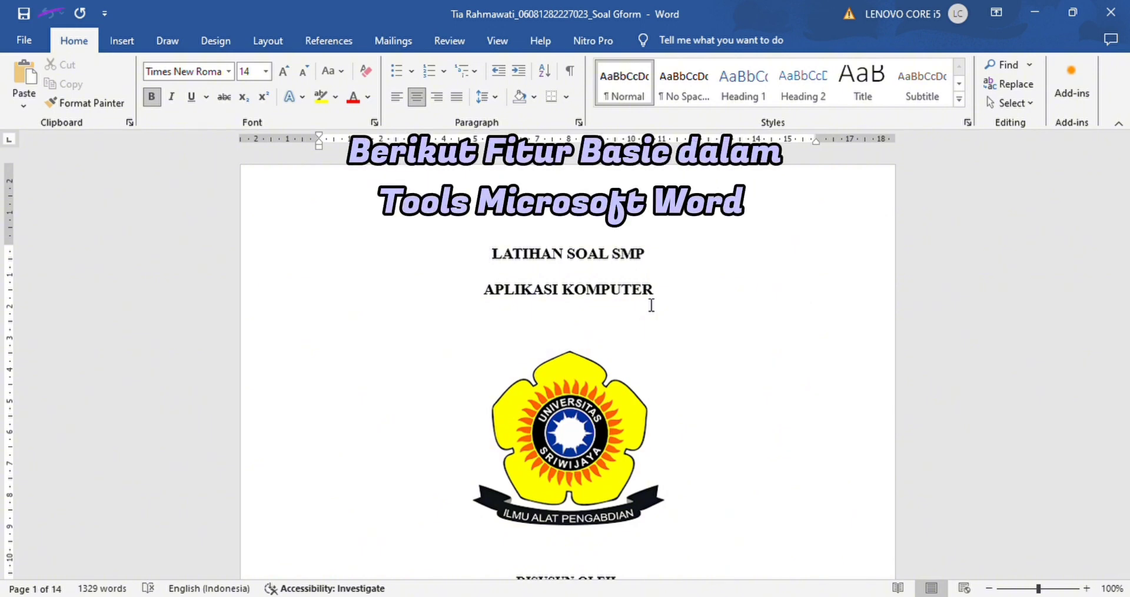
Step: Browse the templates available for creating a new document, from the blank document through to the report and letter designs
{"action": "left_click", "coordinate": [23, 40]}
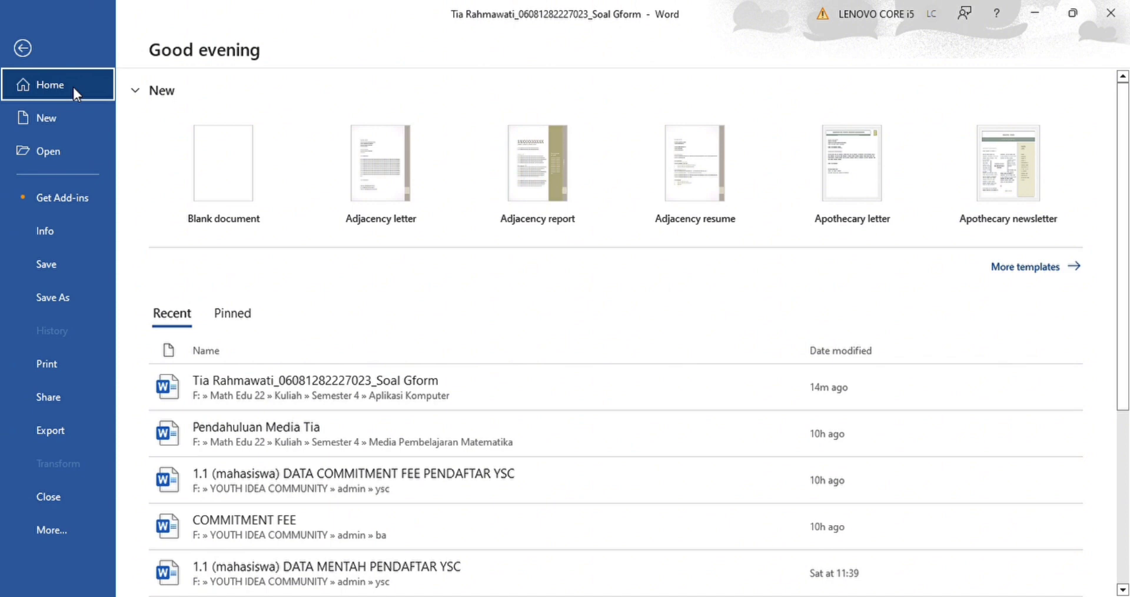
{"action": "left_click", "coordinate": [87, 123]}
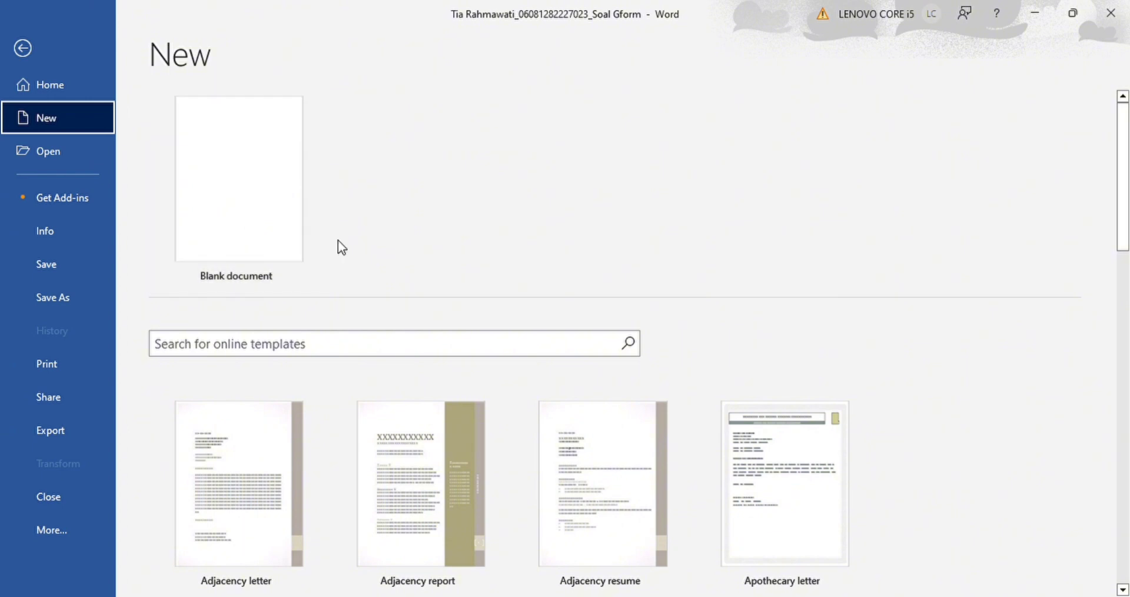
{"action": "scroll", "coordinate": [453, 228], "scroll_direction": "down", "scroll_amount": 3}
{"action": "scroll", "coordinate": [456, 223], "scroll_direction": "down", "scroll_amount": 1}
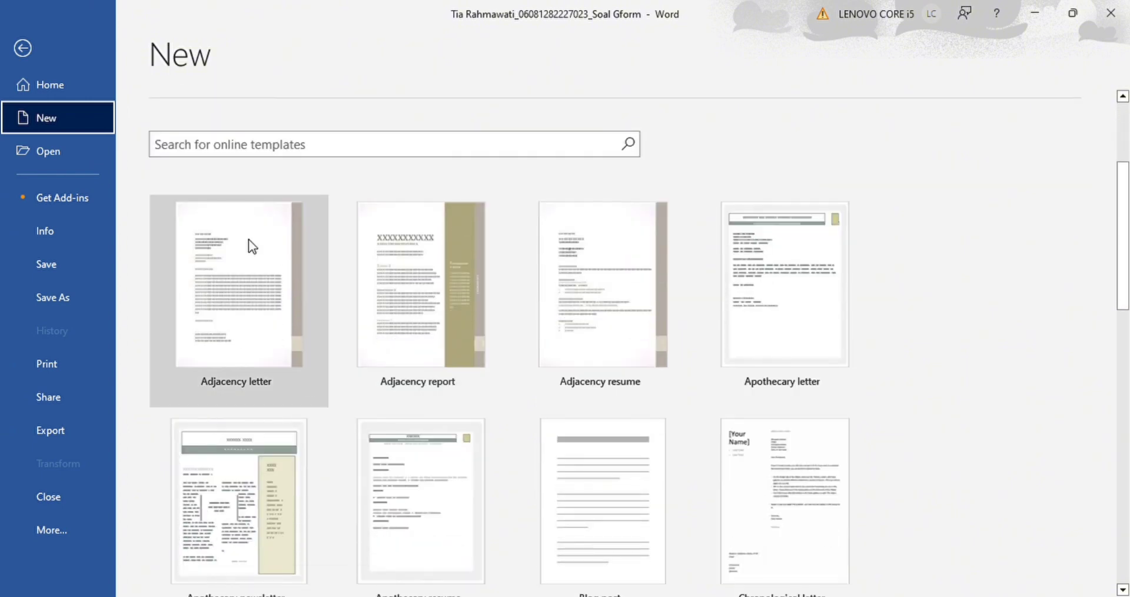
{"action": "scroll", "coordinate": [236, 282], "scroll_direction": "down", "scroll_amount": 5}
{"action": "scroll", "coordinate": [236, 292], "scroll_direction": "down", "scroll_amount": 5}
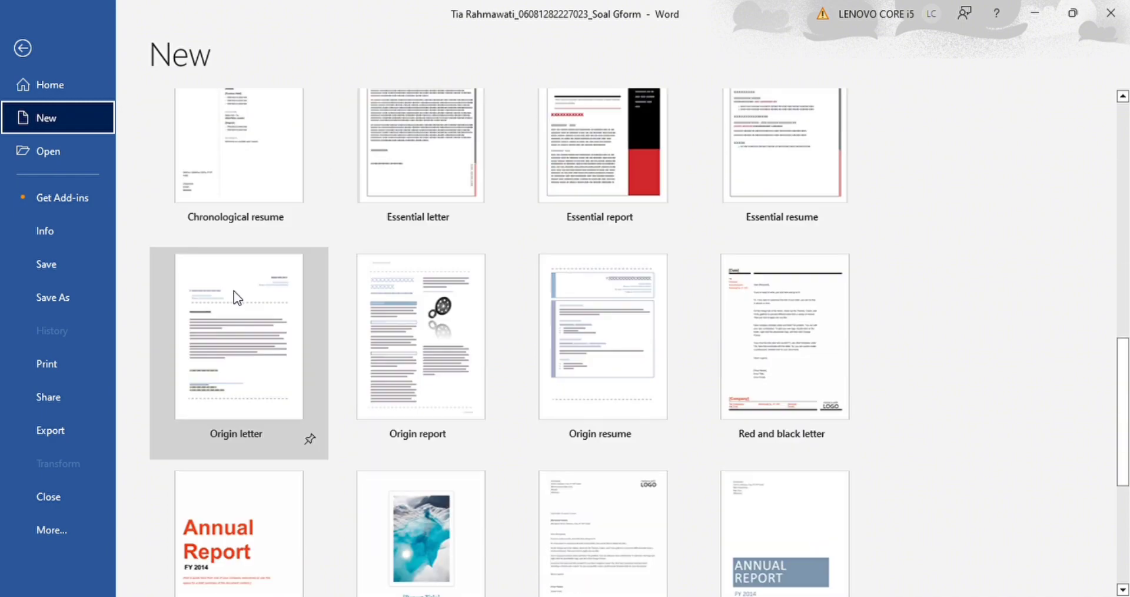
{"action": "scroll", "coordinate": [267, 394], "scroll_direction": "down", "scroll_amount": 2}
{"action": "scroll", "coordinate": [262, 412], "scroll_direction": "down", "scroll_amount": 3}
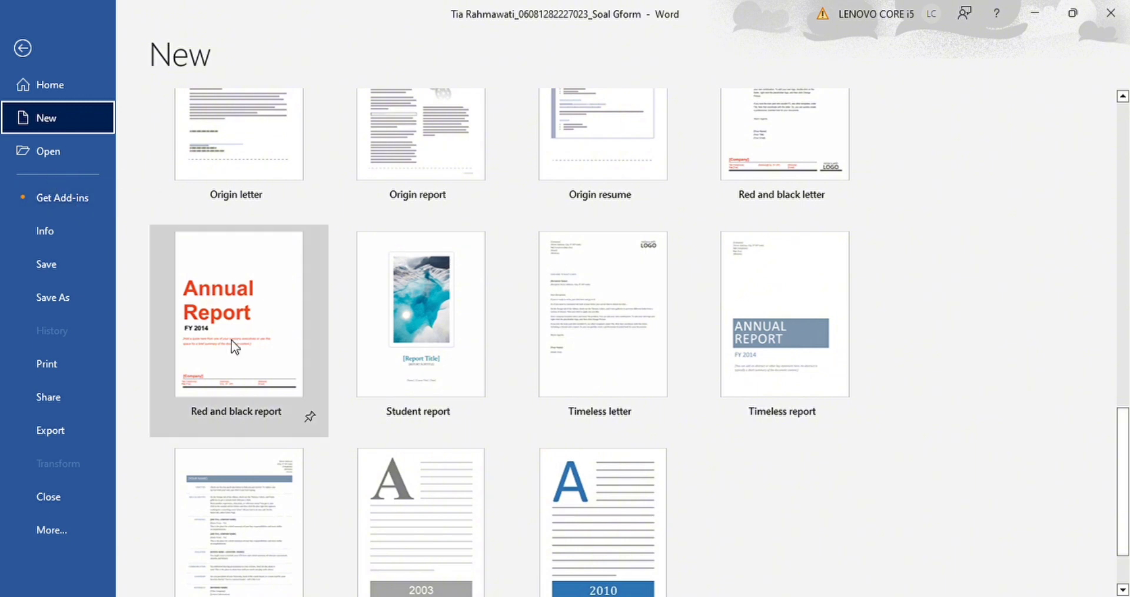
Step: View the locations for opening existing documents, including This PC and the file browser, and cancel without opening a file
{"action": "left_click", "coordinate": [85, 154]}
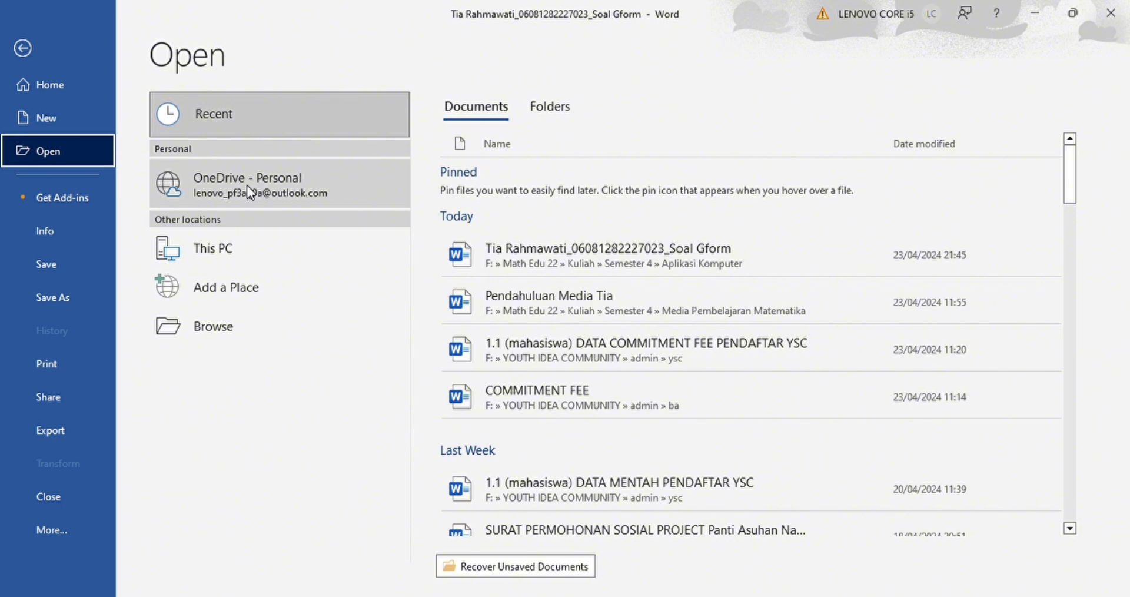
{"action": "left_click", "coordinate": [253, 257]}
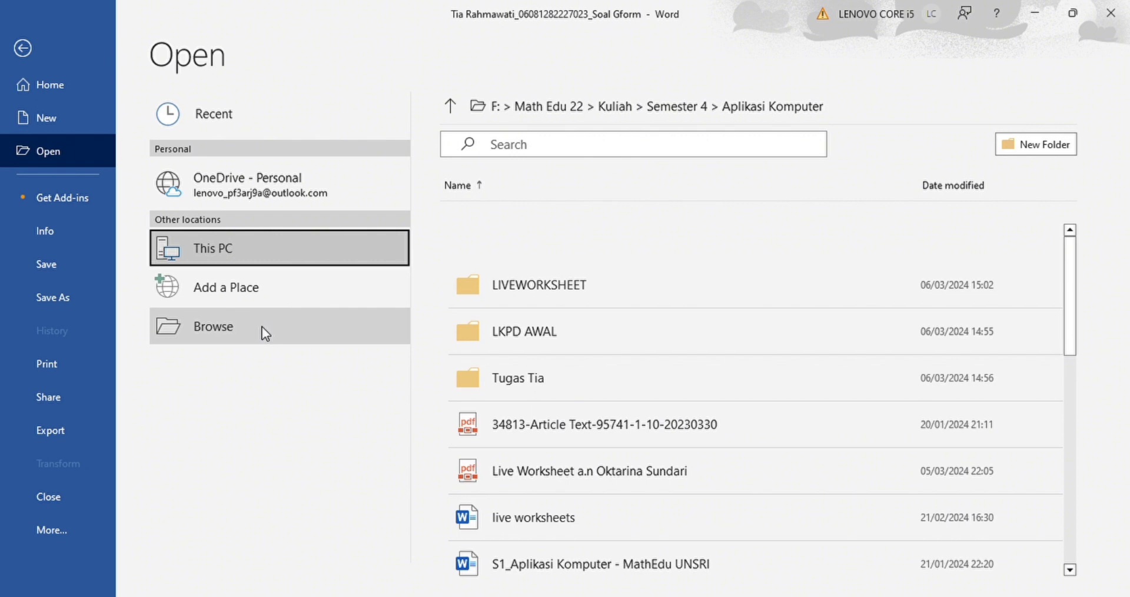
{"action": "left_click", "coordinate": [237, 329]}
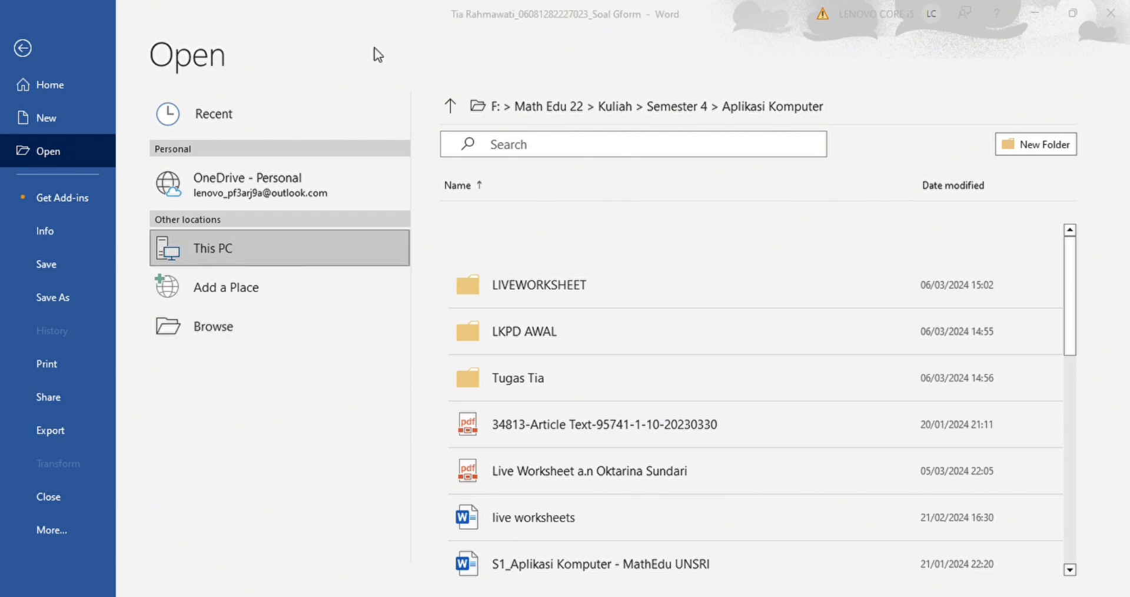
{"action": "left_click", "coordinate": [534, 12]}
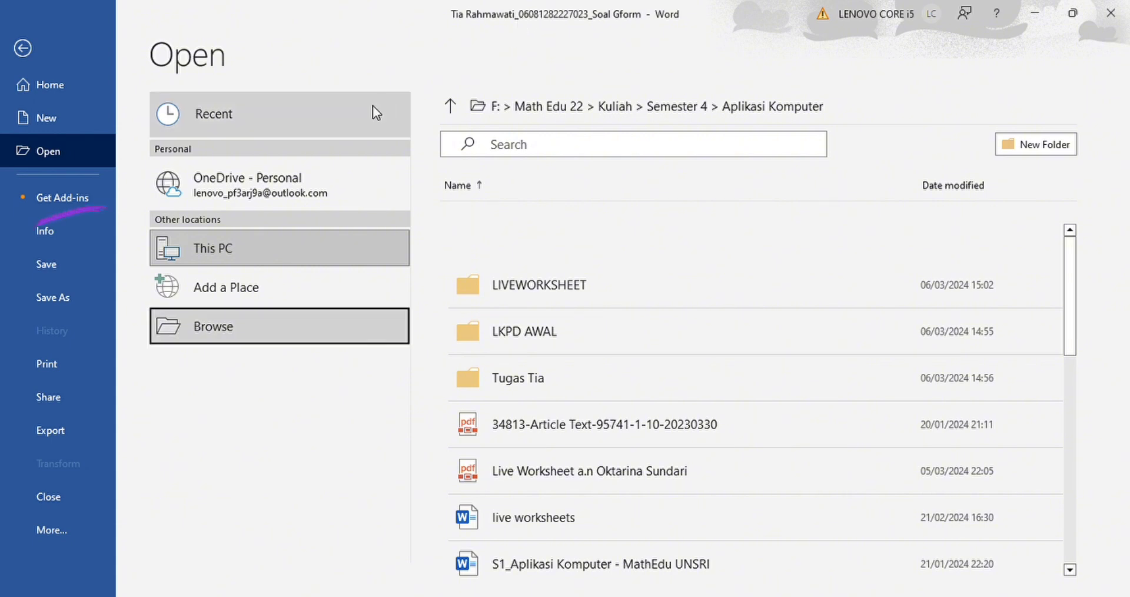
Step: Save the document, and view the option of saving a copy in the Aplikasi Komputer folder without completing it
{"action": "left_click", "coordinate": [63, 259]}
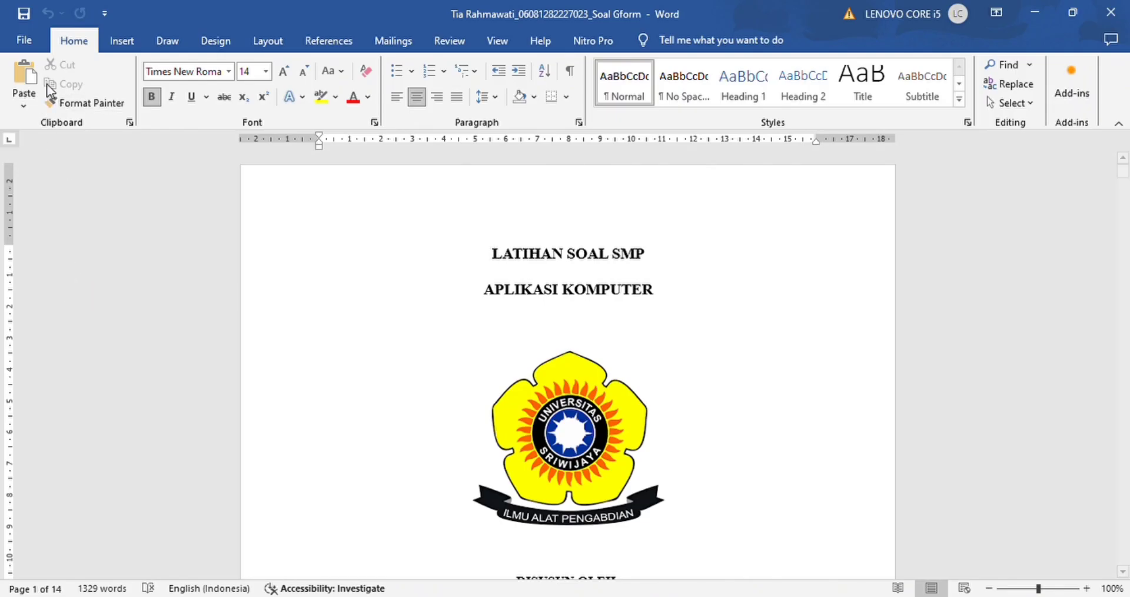
{"action": "left_click", "coordinate": [23, 39]}
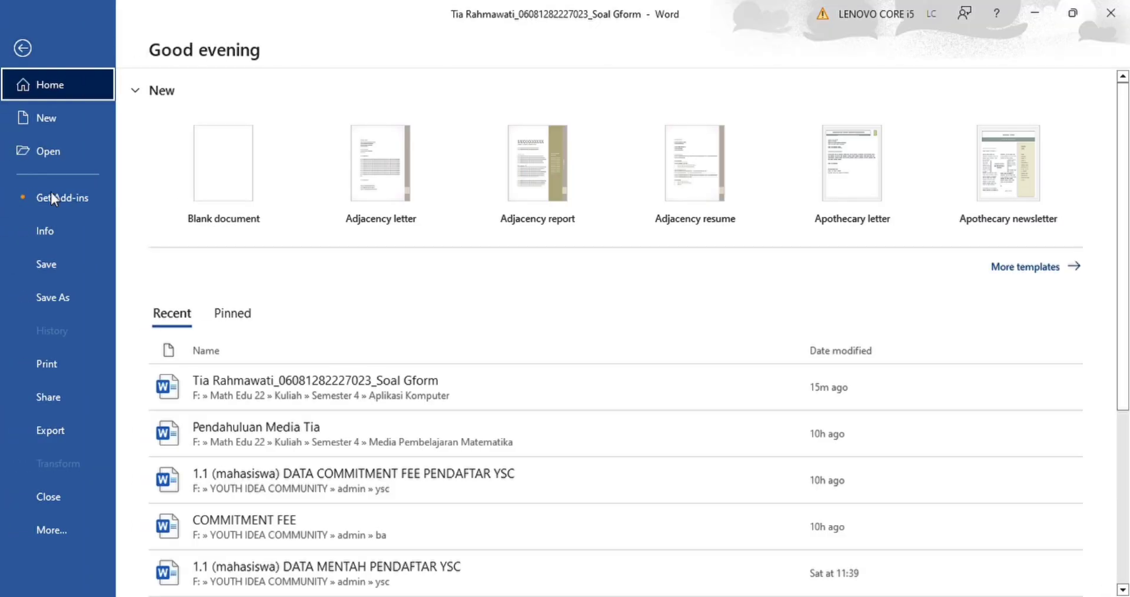
{"action": "left_click", "coordinate": [88, 300]}
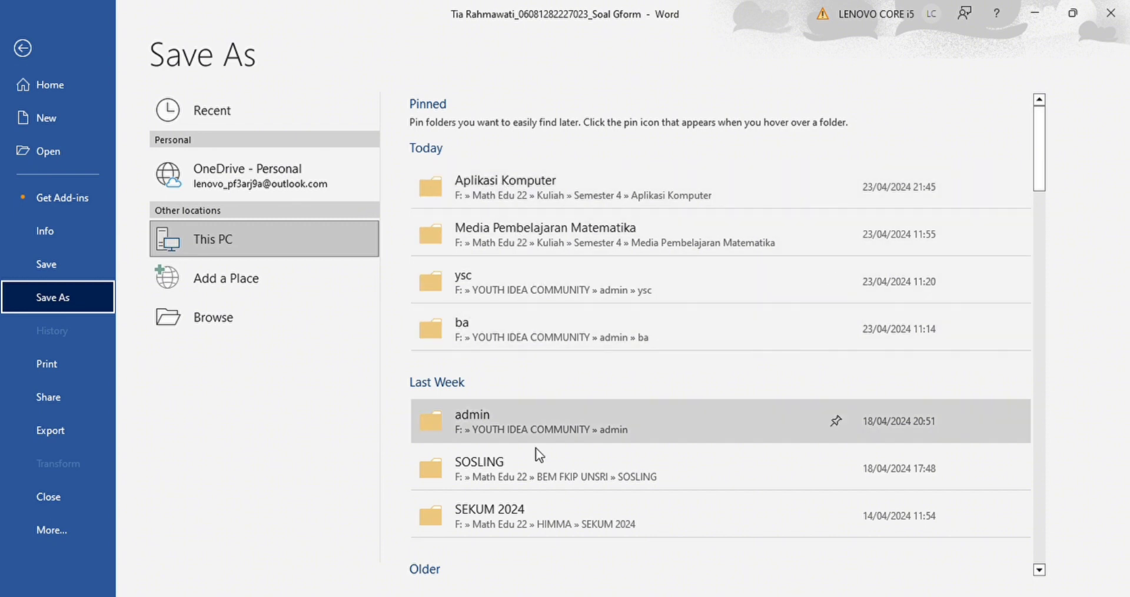
{"action": "left_click", "coordinate": [524, 189]}
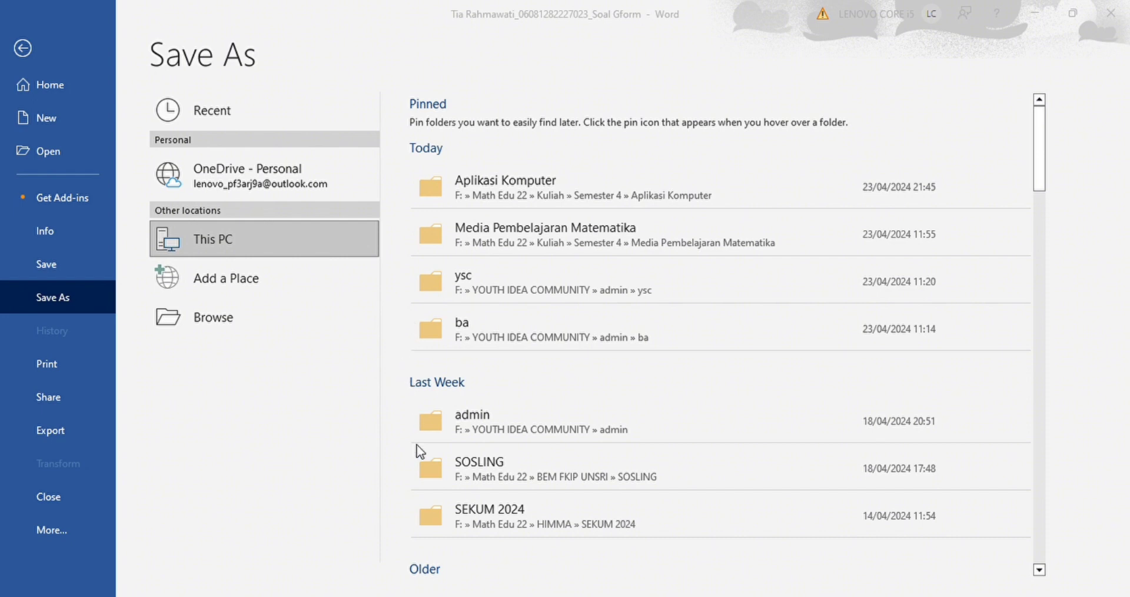
{"action": "left_click", "coordinate": [546, 19]}
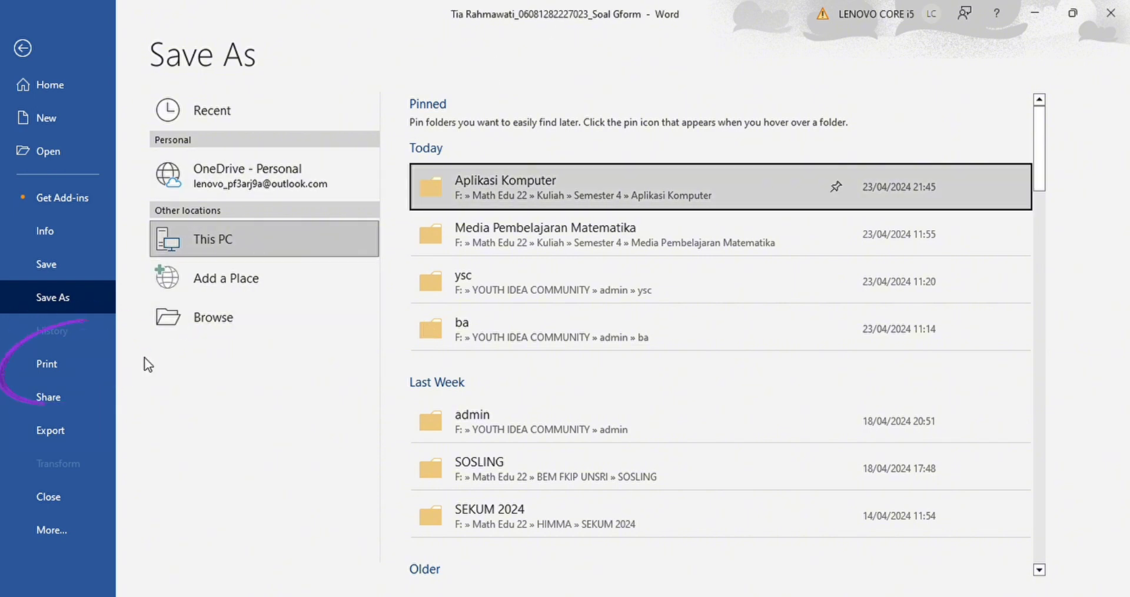
Step: View the print settings with the page preview and the PDF/XPS export options, and return to the document
{"action": "left_click", "coordinate": [83, 368]}
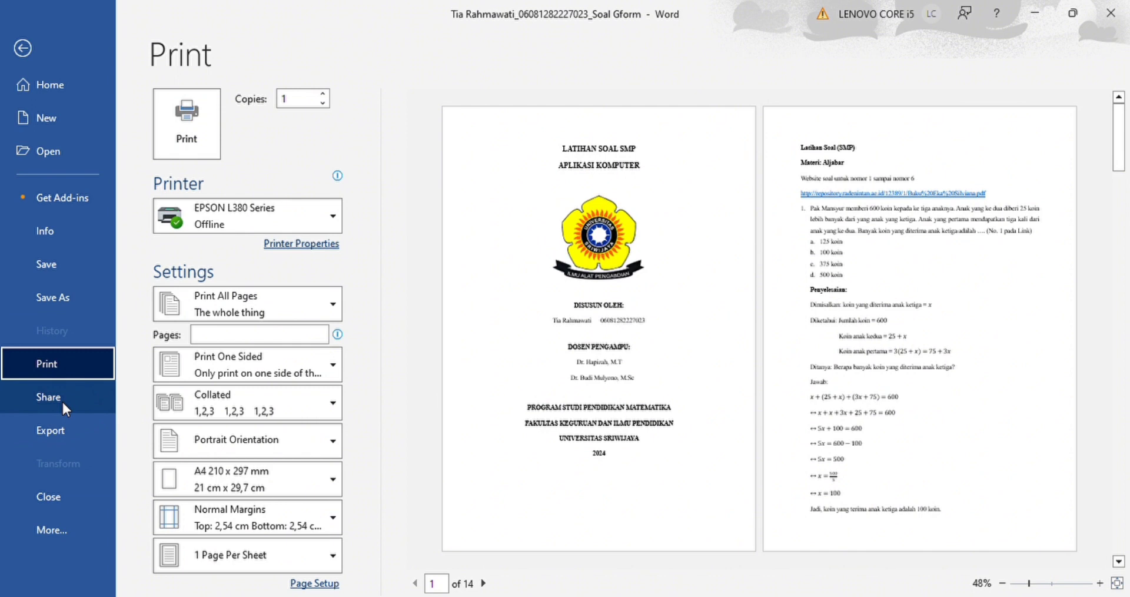
{"action": "left_click", "coordinate": [41, 435]}
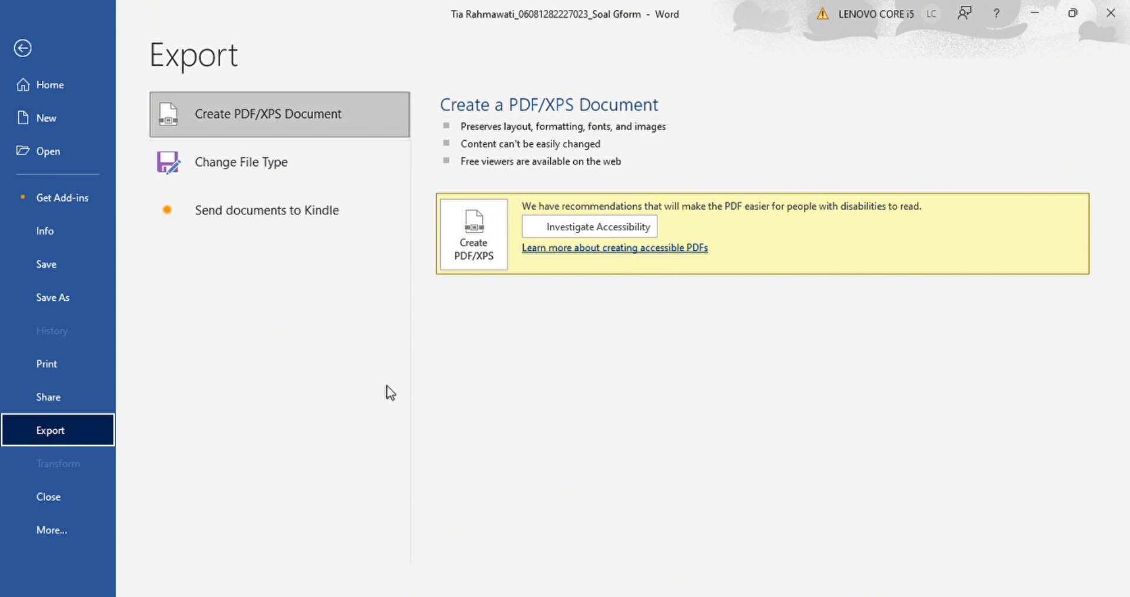
{"action": "left_click", "coordinate": [23, 48]}
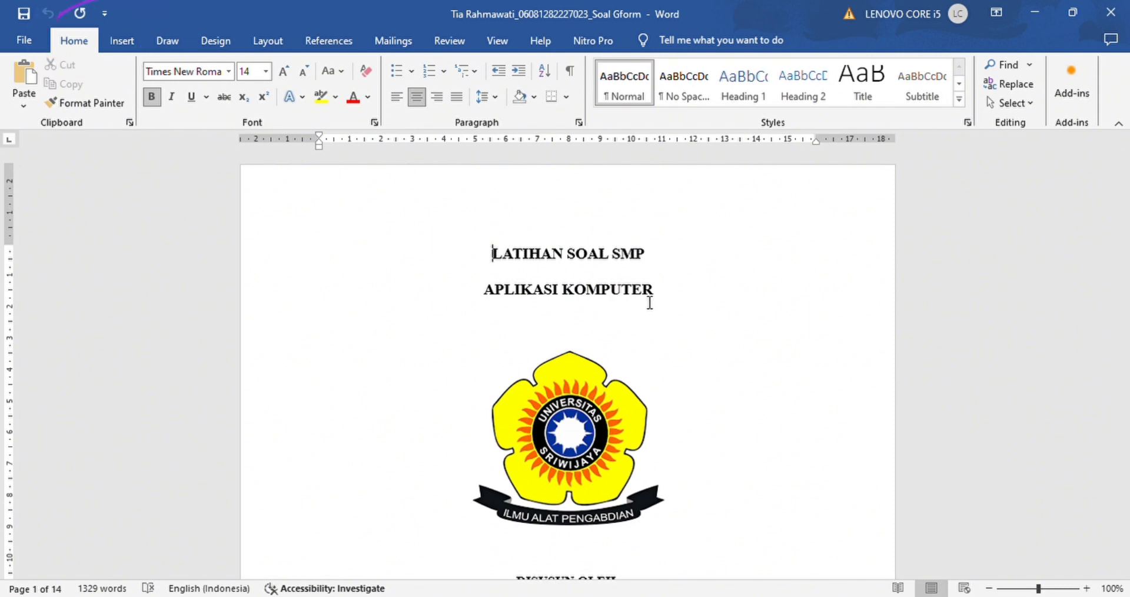
Step: Add the New command to the Quick Access Toolbar and remove it again
{"action": "left_click", "coordinate": [104, 17]}
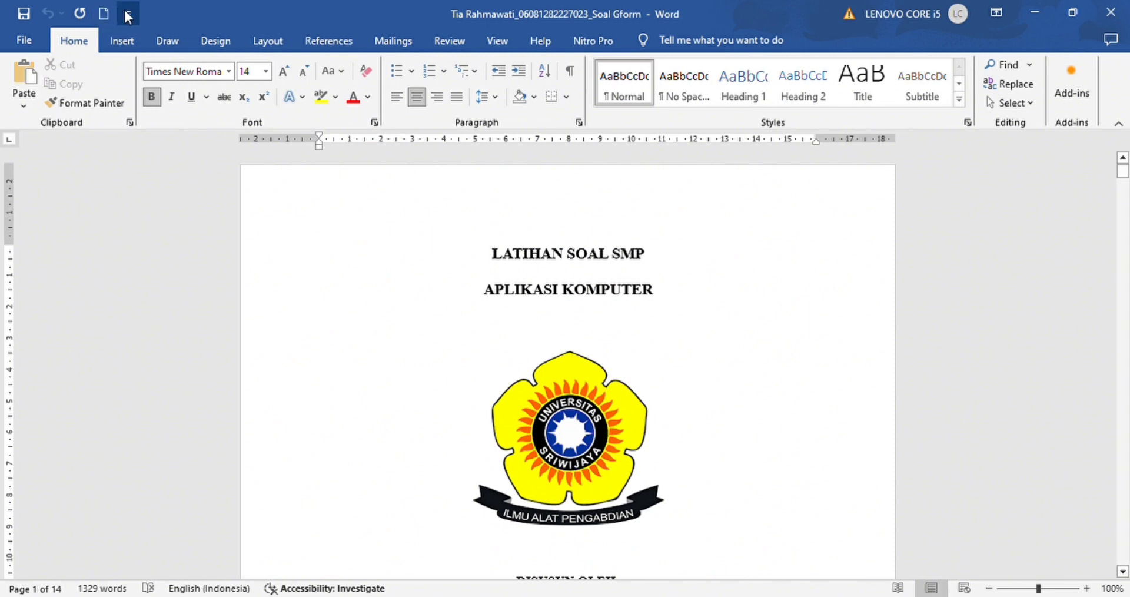
{"action": "left_click", "coordinate": [130, 16]}
{"action": "left_click", "coordinate": [130, 59]}
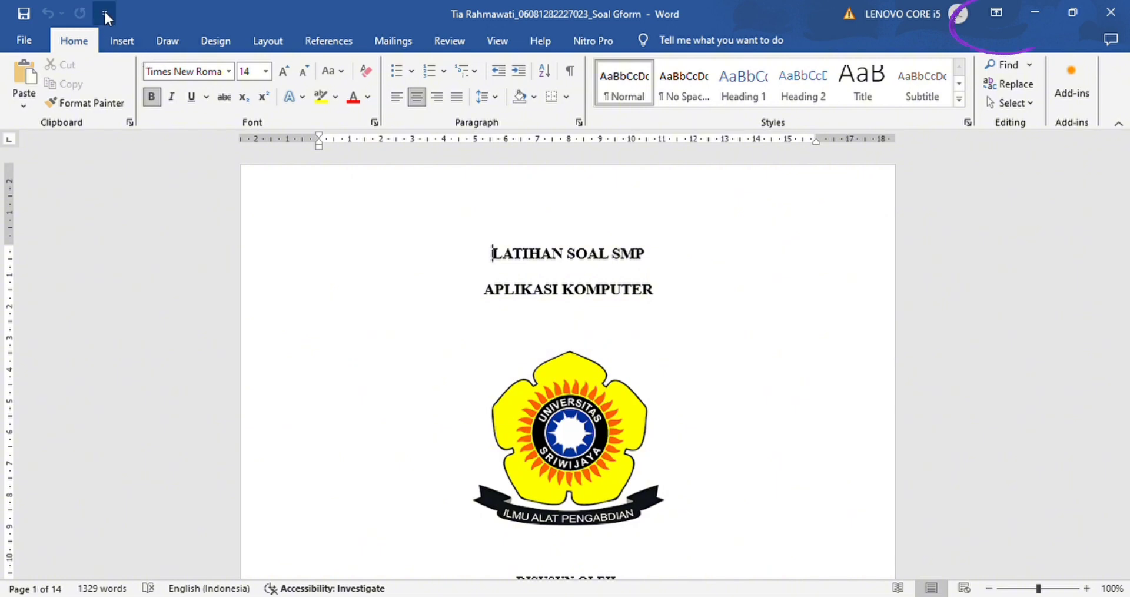
Step: Switch the ribbon display to auto-hide, to tabs only, and back to showing tabs and commands
{"action": "left_click", "coordinate": [1003, 43]}
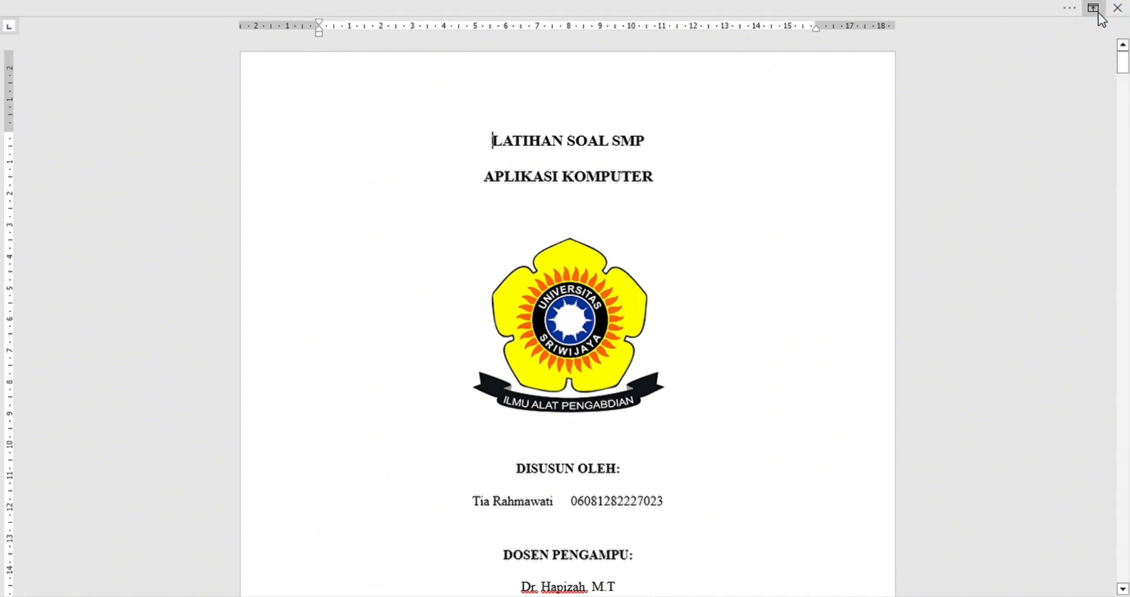
{"action": "key", "text": "Escape"}
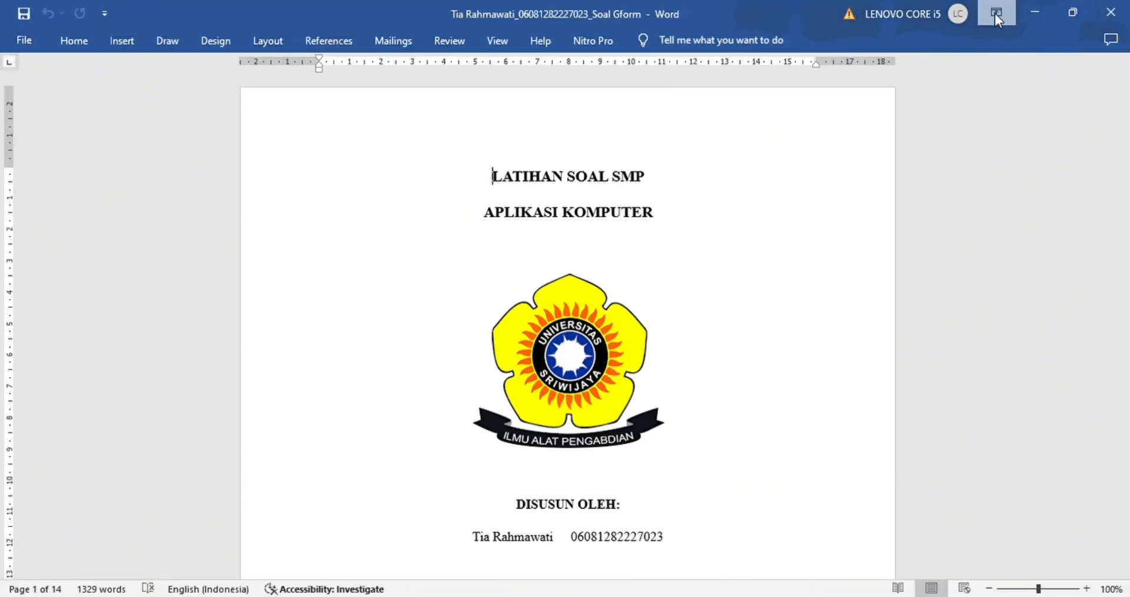
{"action": "left_click", "coordinate": [1012, 156]}
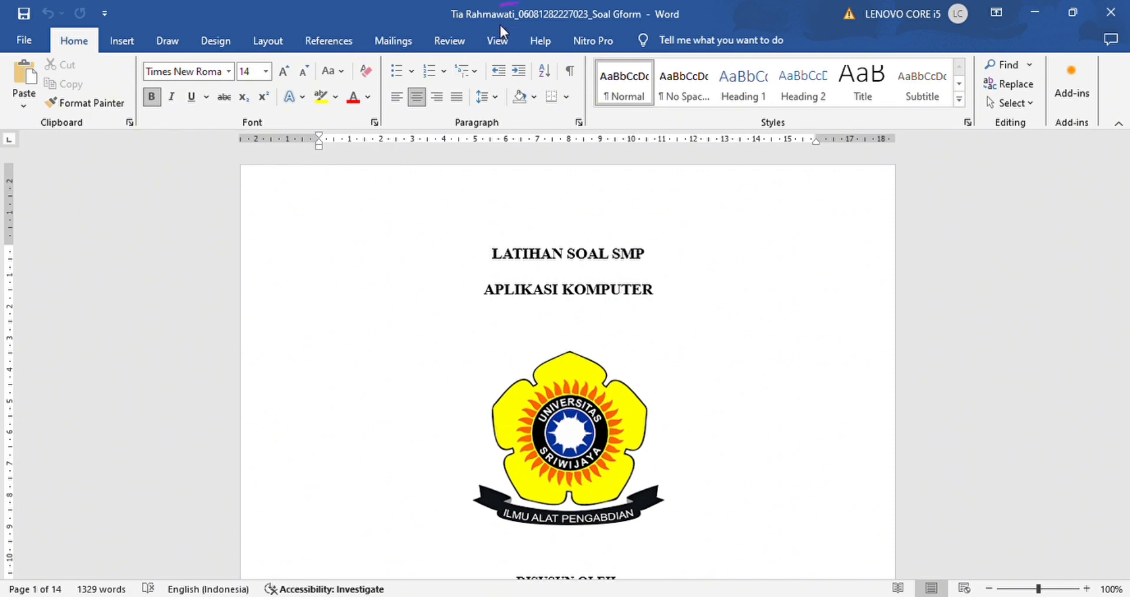
Step: Hide and restore the ruler, and turn on the gridlines on the document pages
{"action": "left_click", "coordinate": [498, 41]}
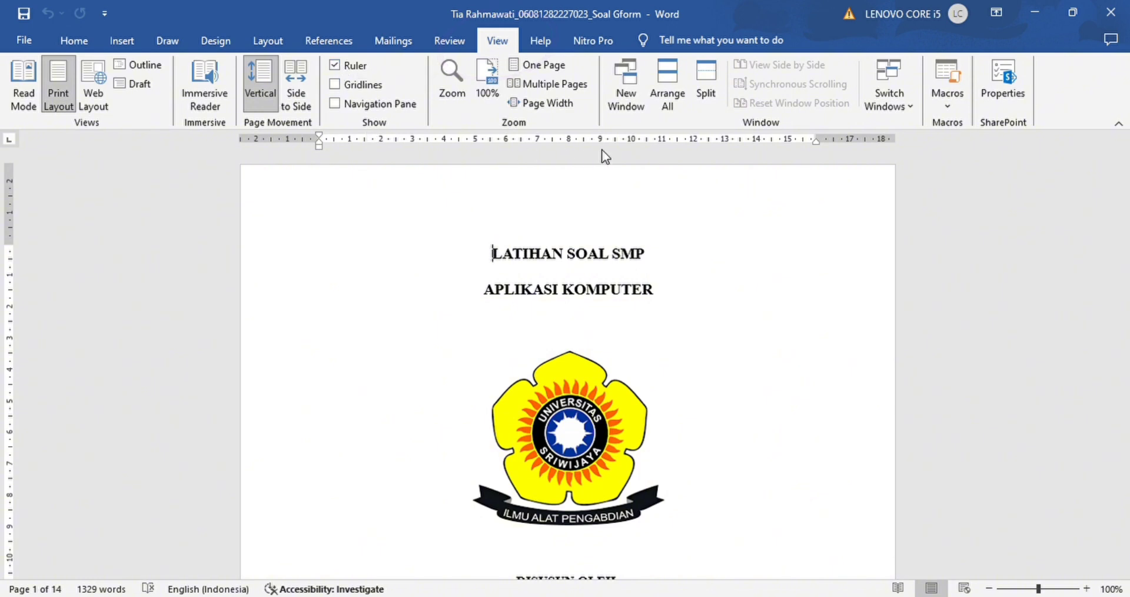
{"action": "left_click", "coordinate": [335, 65]}
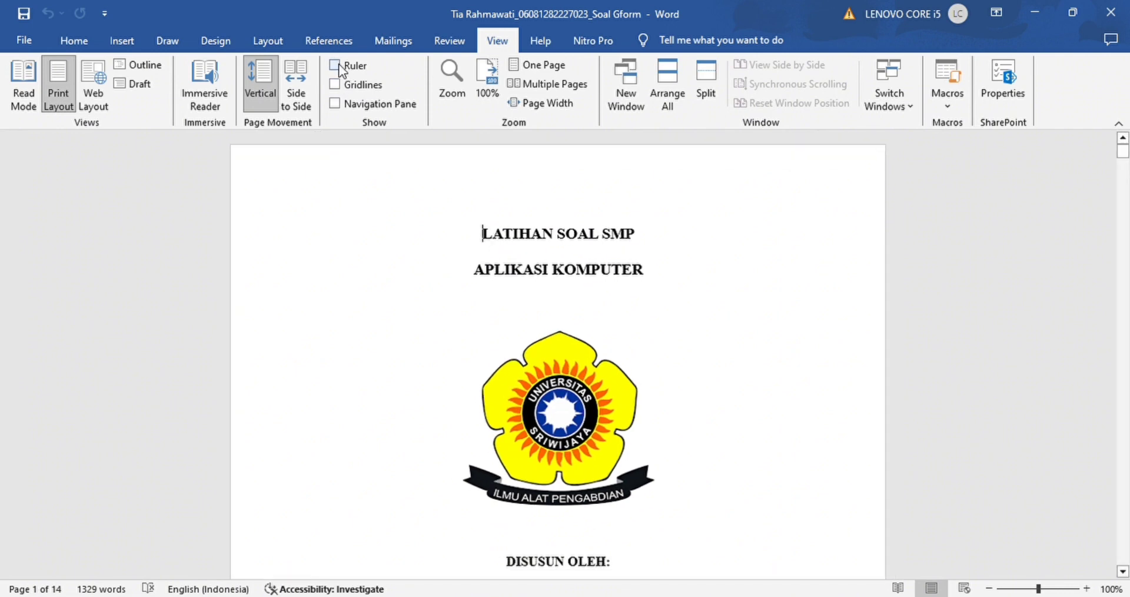
{"action": "left_click", "coordinate": [338, 65]}
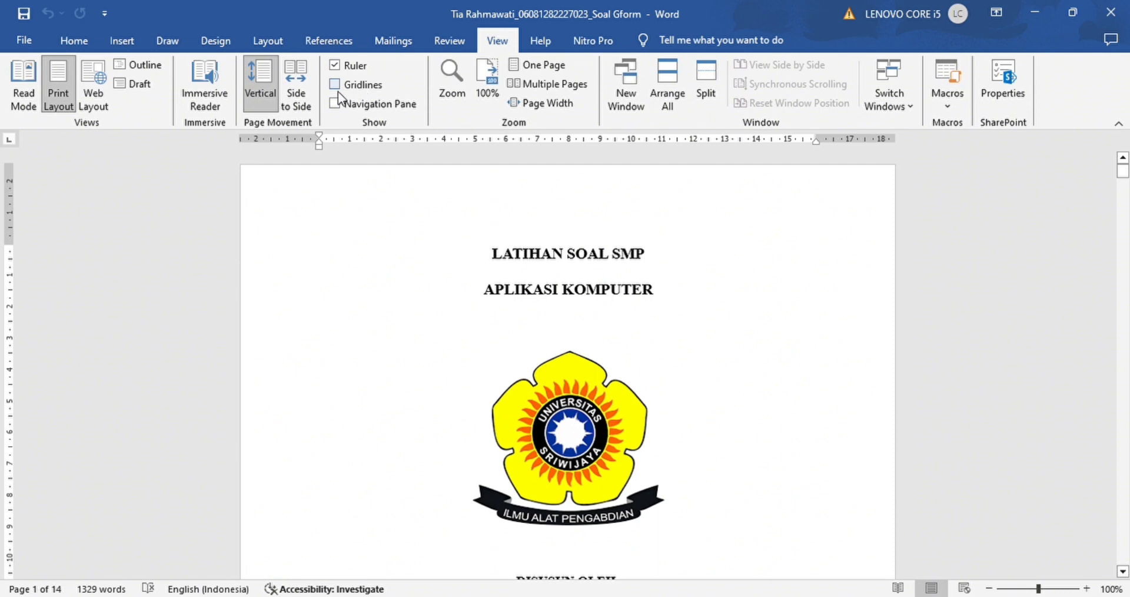
{"action": "left_click", "coordinate": [338, 88]}
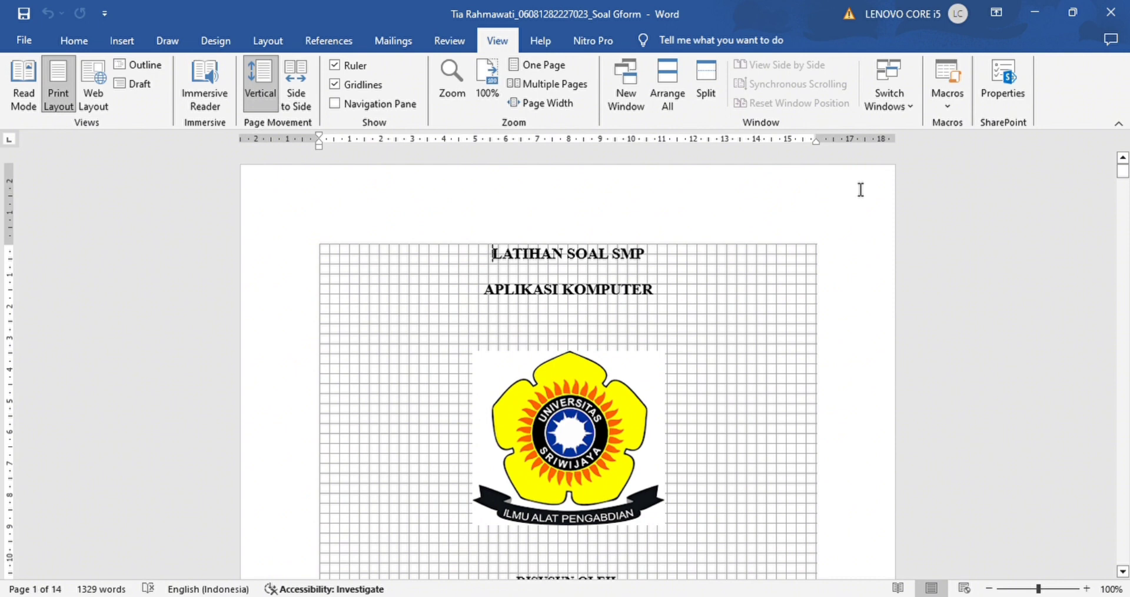
Step: Show the Navigation pane and view its page thumbnails and search results sections
{"action": "left_click", "coordinate": [335, 103]}
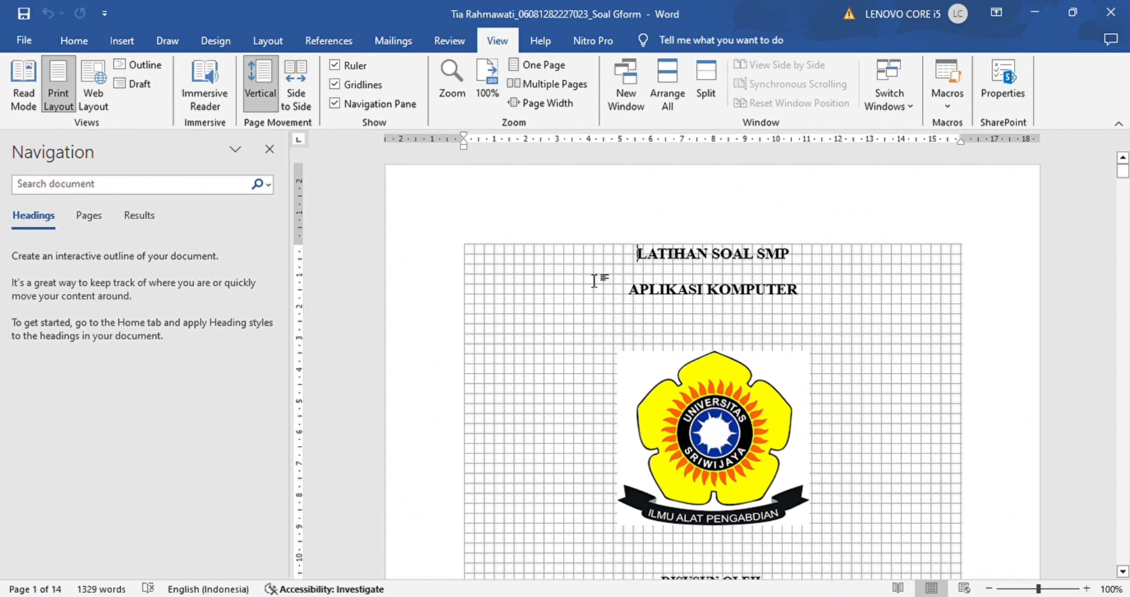
{"action": "left_click", "coordinate": [89, 216]}
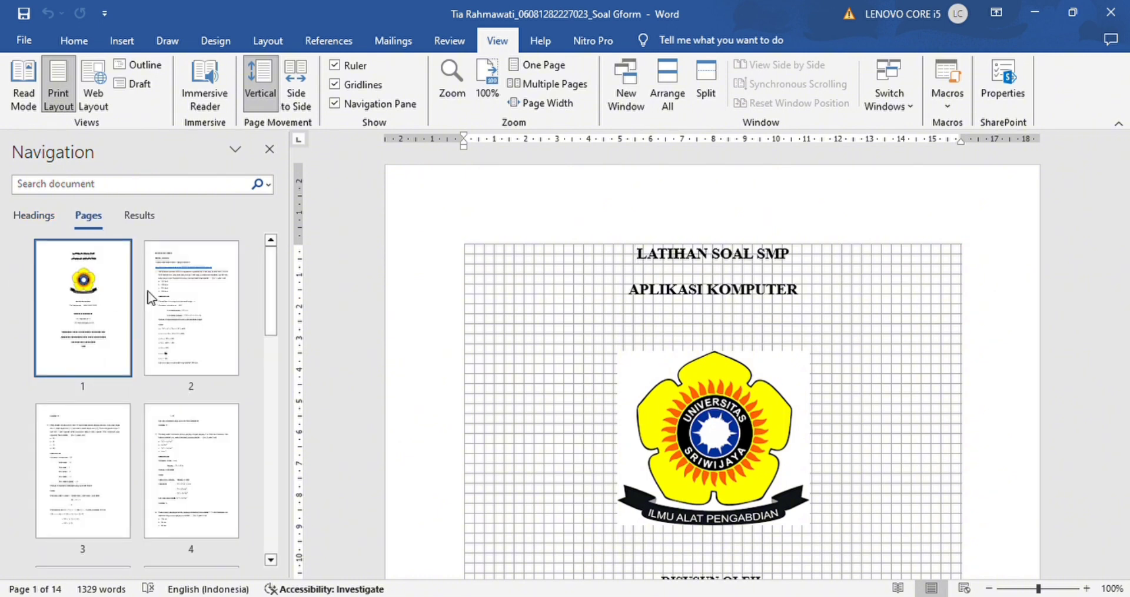
{"action": "left_click", "coordinate": [139, 218]}
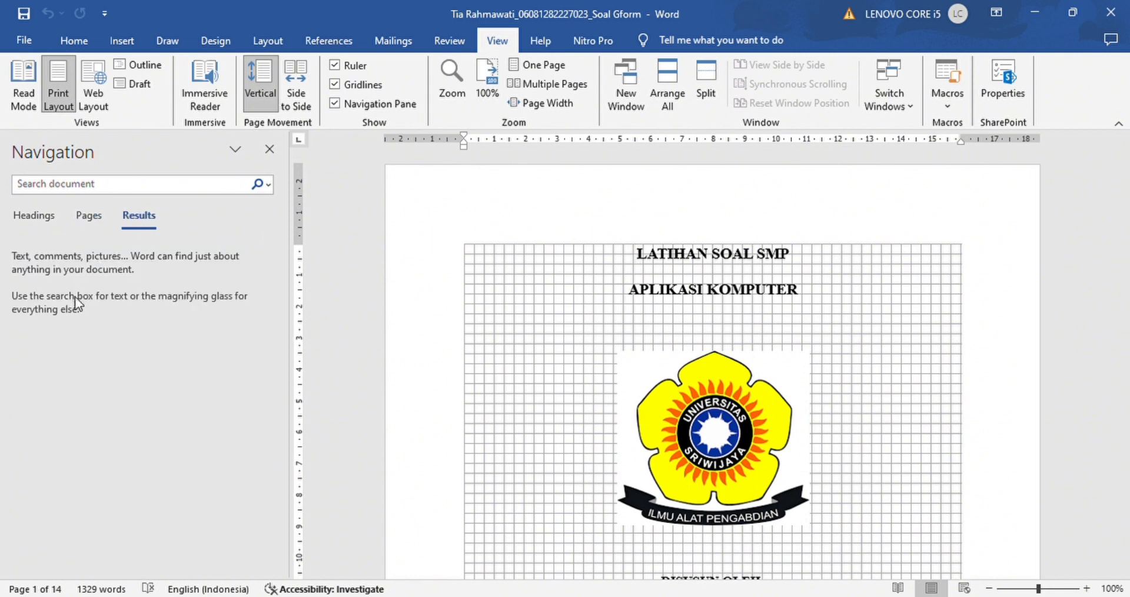
Step: Search the document for "jika", look through the matches, close the Navigation pane and deselect the found word
{"action": "left_click", "coordinate": [77, 185]}
{"action": "type", "text": "jika"}
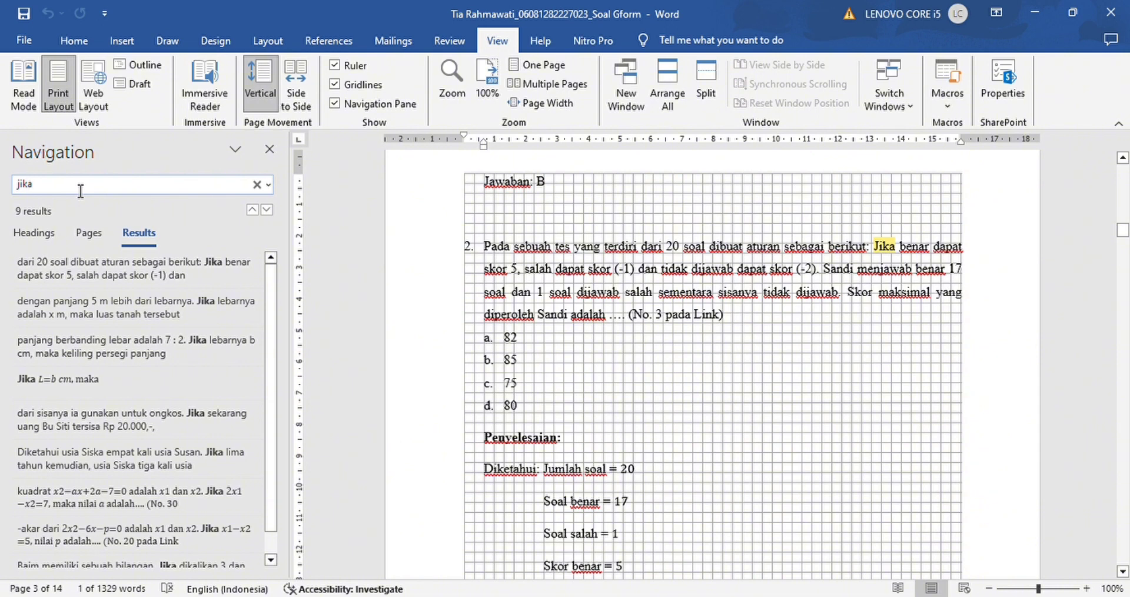
{"action": "key", "text": "Return"}
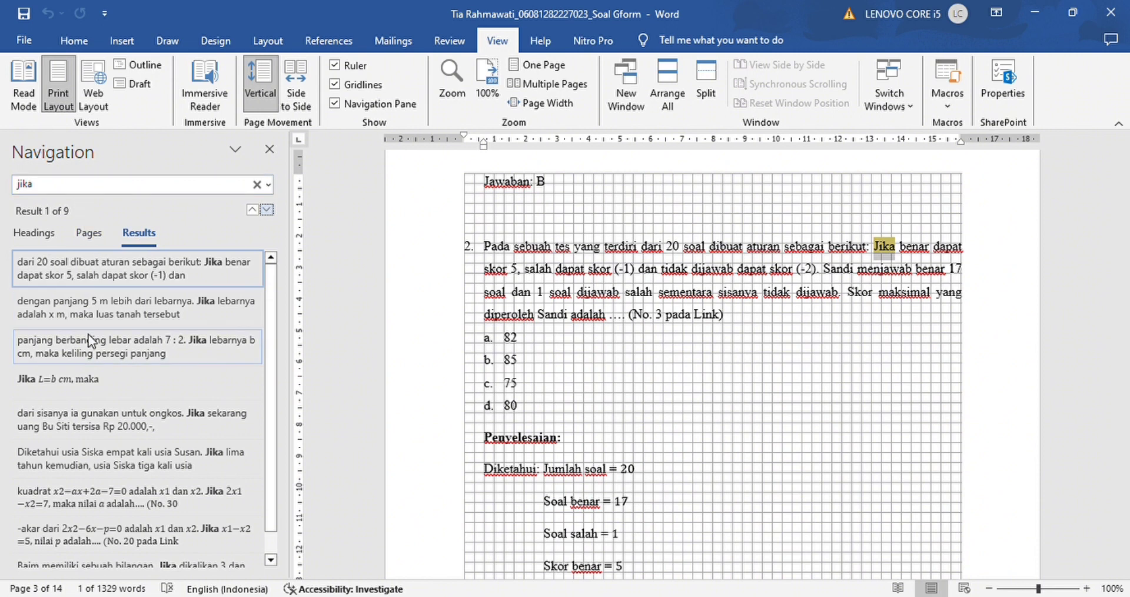
{"action": "scroll", "coordinate": [136, 391], "scroll_direction": "down", "scroll_amount": 1}
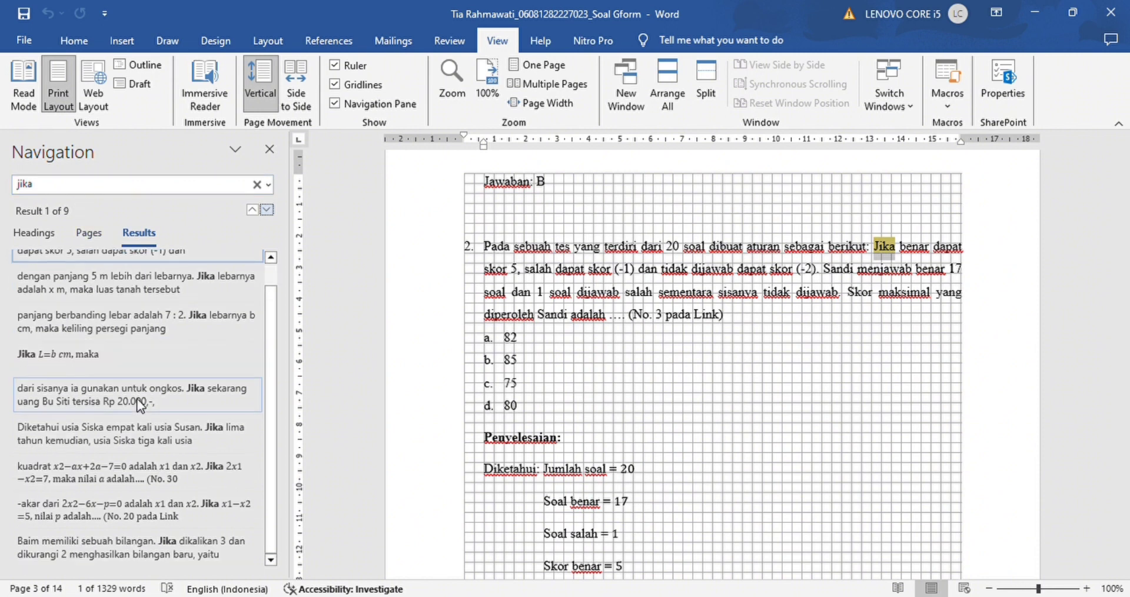
{"action": "scroll", "coordinate": [138, 403], "scroll_direction": "up", "scroll_amount": 1}
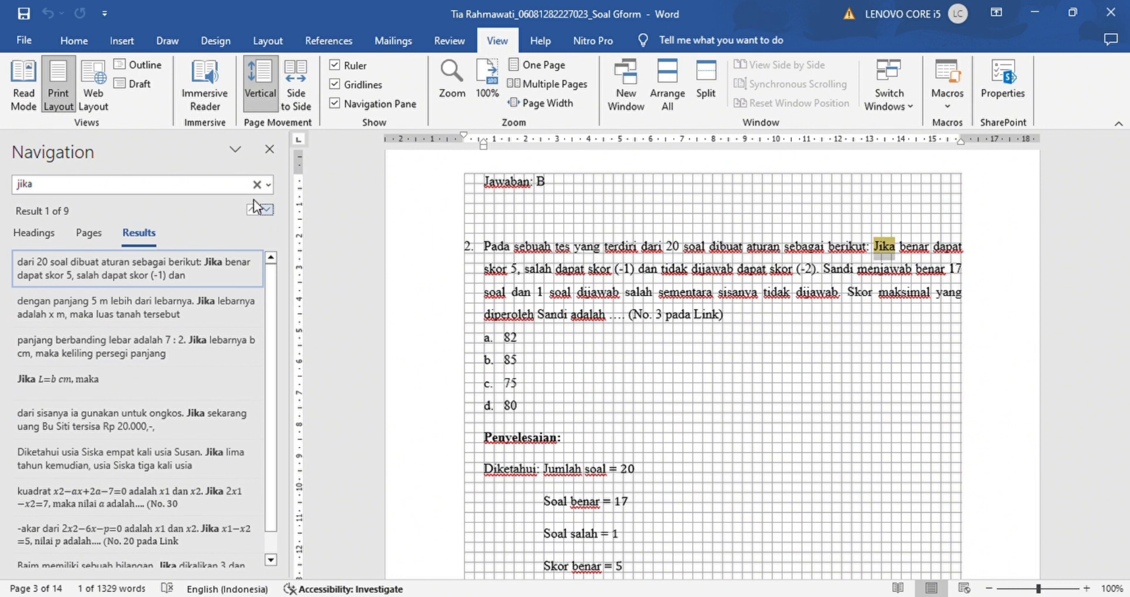
{"action": "left_click", "coordinate": [270, 151]}
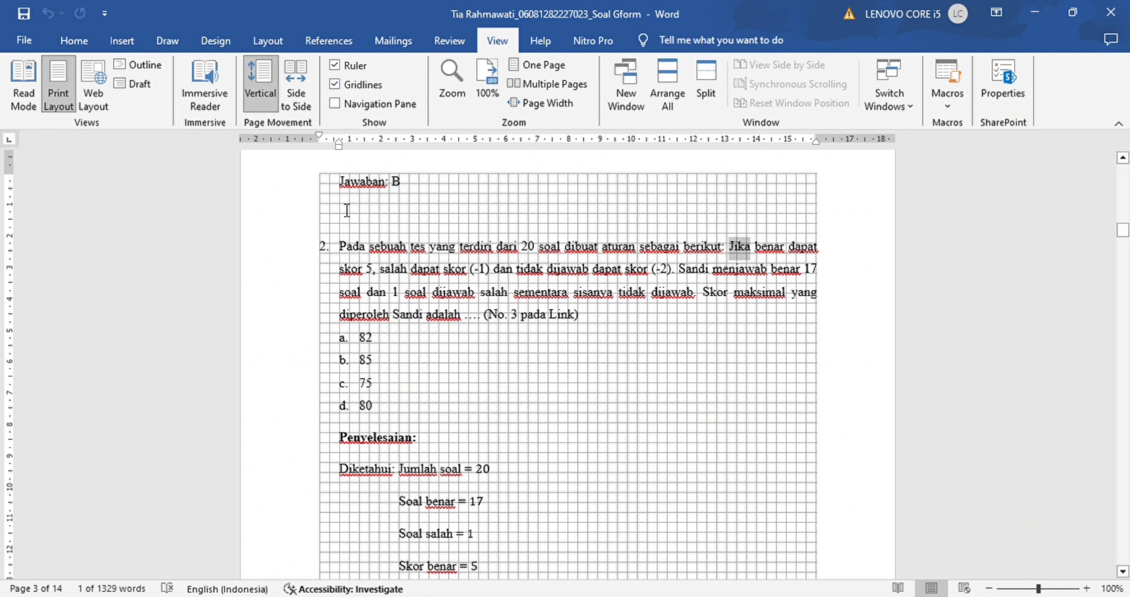
{"action": "left_click", "coordinate": [632, 253]}
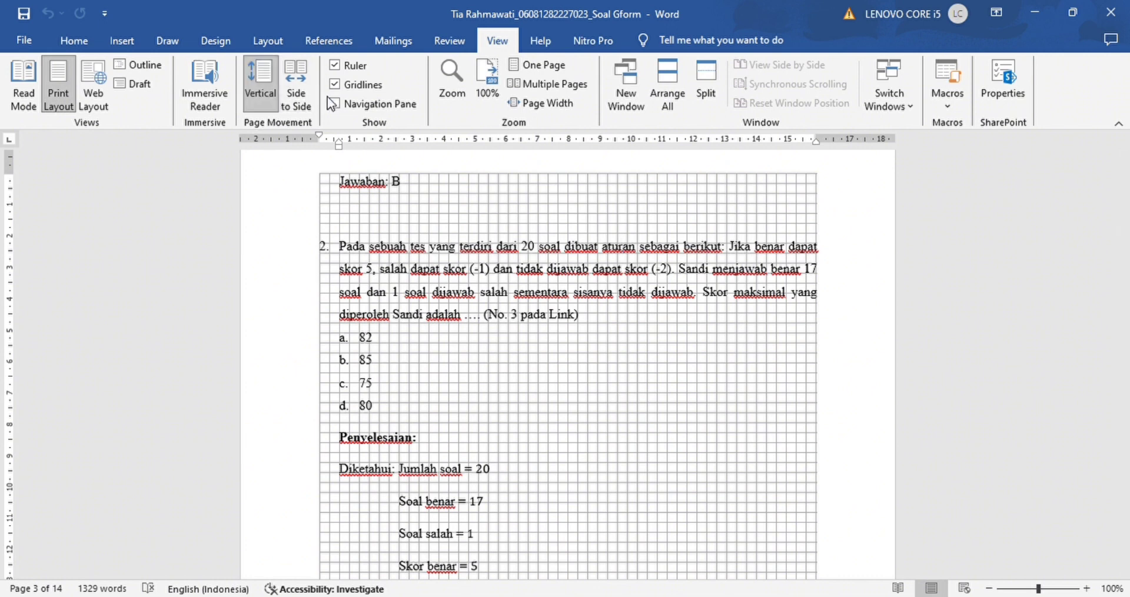
Step: Turn off the gridlines and return to the document's cover page
{"action": "left_click", "coordinate": [338, 89]}
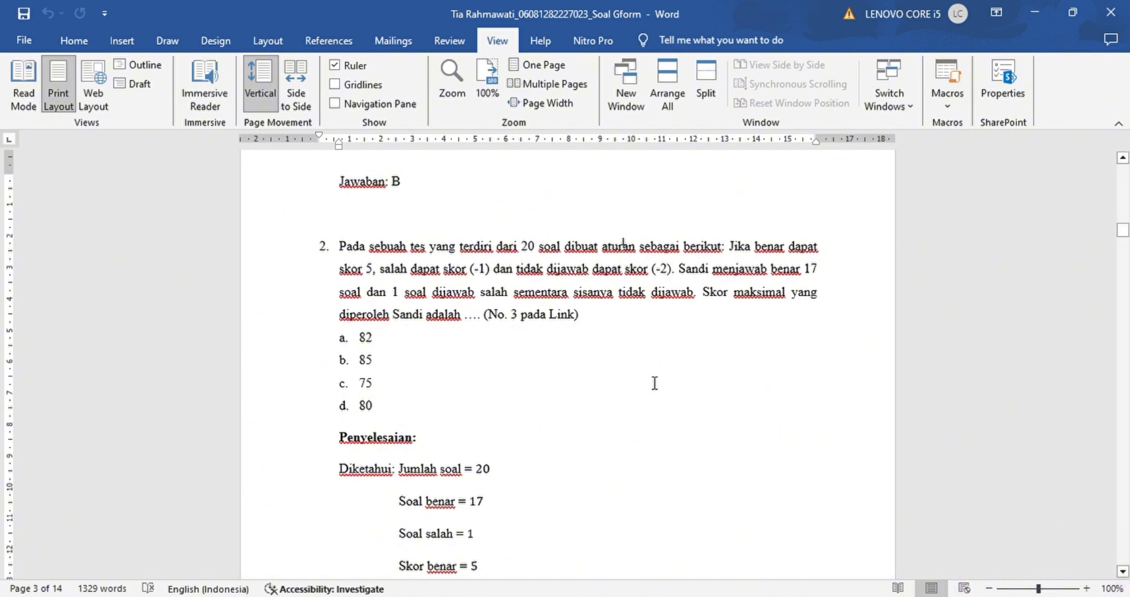
{"action": "scroll", "coordinate": [658, 390], "scroll_direction": "up", "scroll_amount": 5}
{"action": "scroll", "coordinate": [660, 392], "scroll_direction": "up", "scroll_amount": 20}
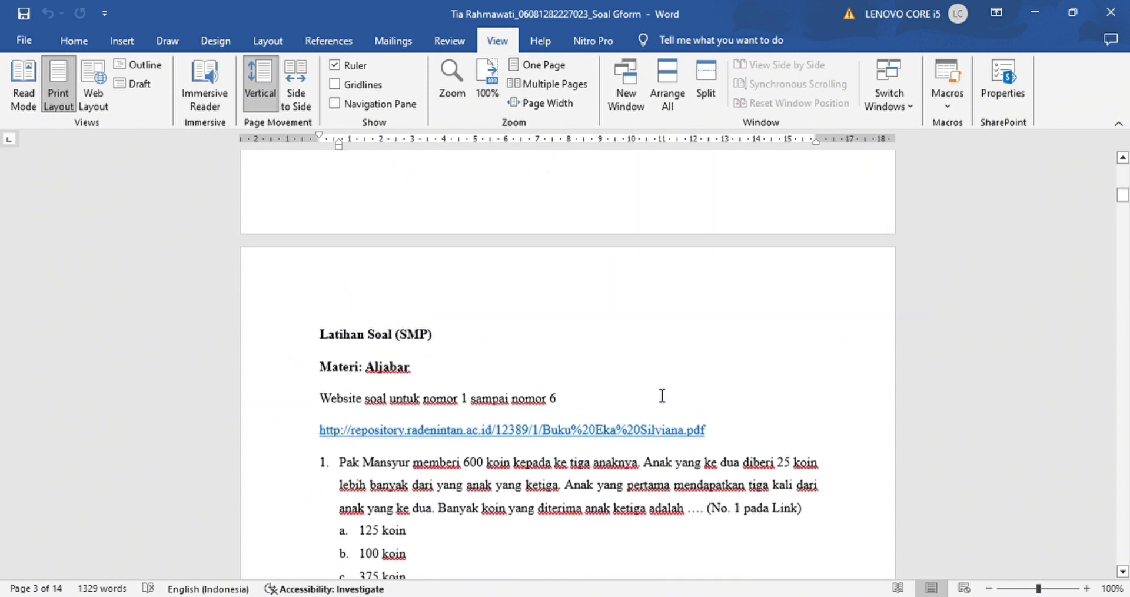
{"action": "scroll", "coordinate": [661, 383], "scroll_direction": "up", "scroll_amount": 1}
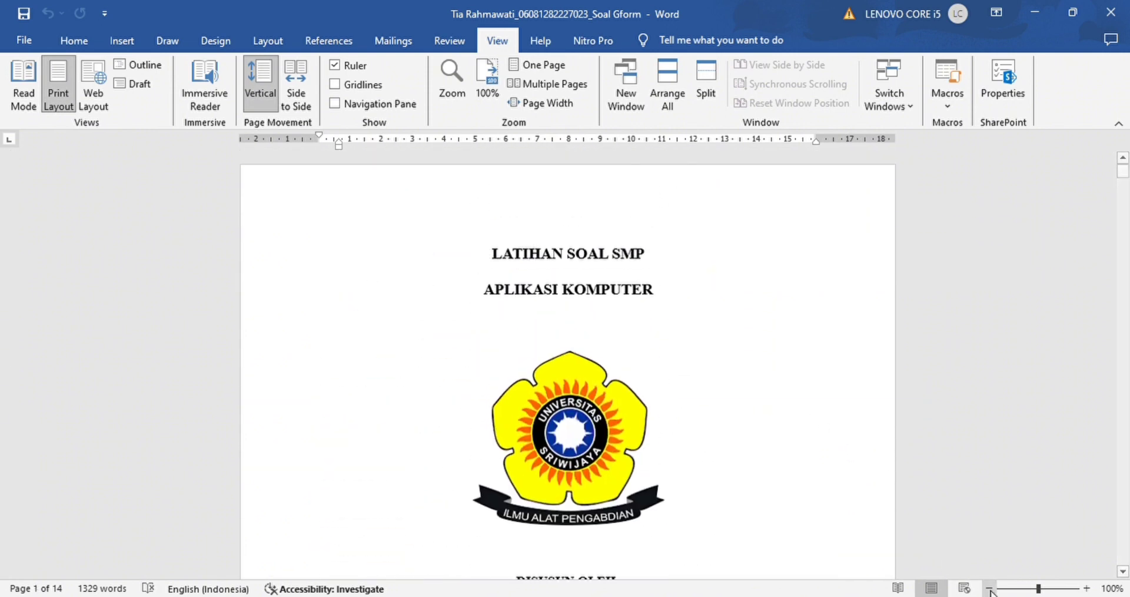
Step: Zoom in on the cover page to 252%, look over the title and logo, and restore the zoom to 100%
{"action": "left_click_drag", "start_coordinate": [1040, 588], "coordinate": [1054, 589]}
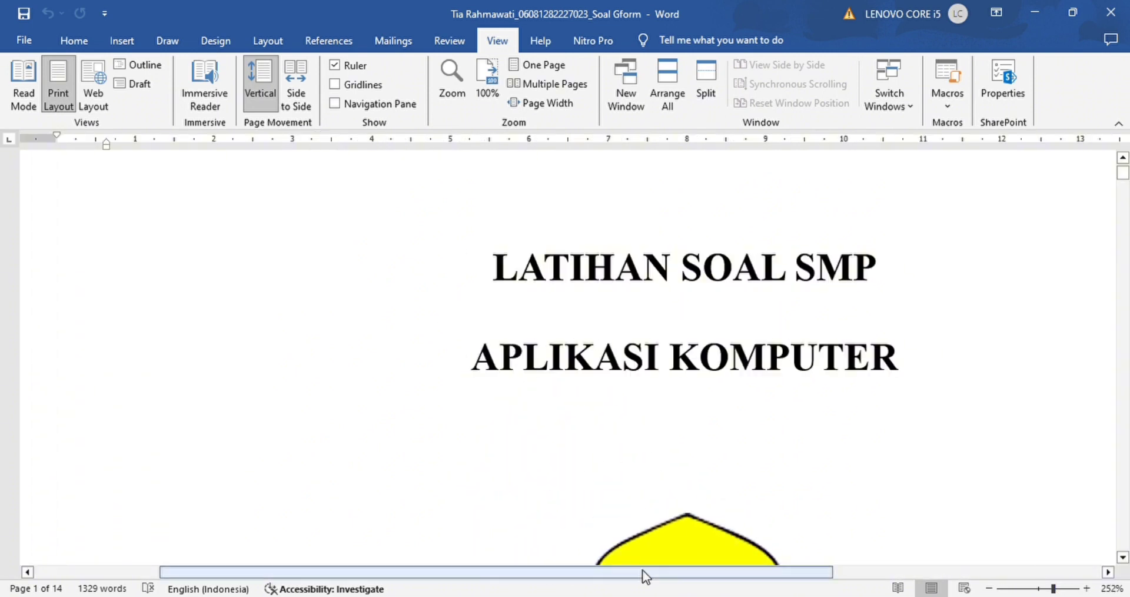
{"action": "left_click_drag", "start_coordinate": [643, 574], "coordinate": [712, 593]}
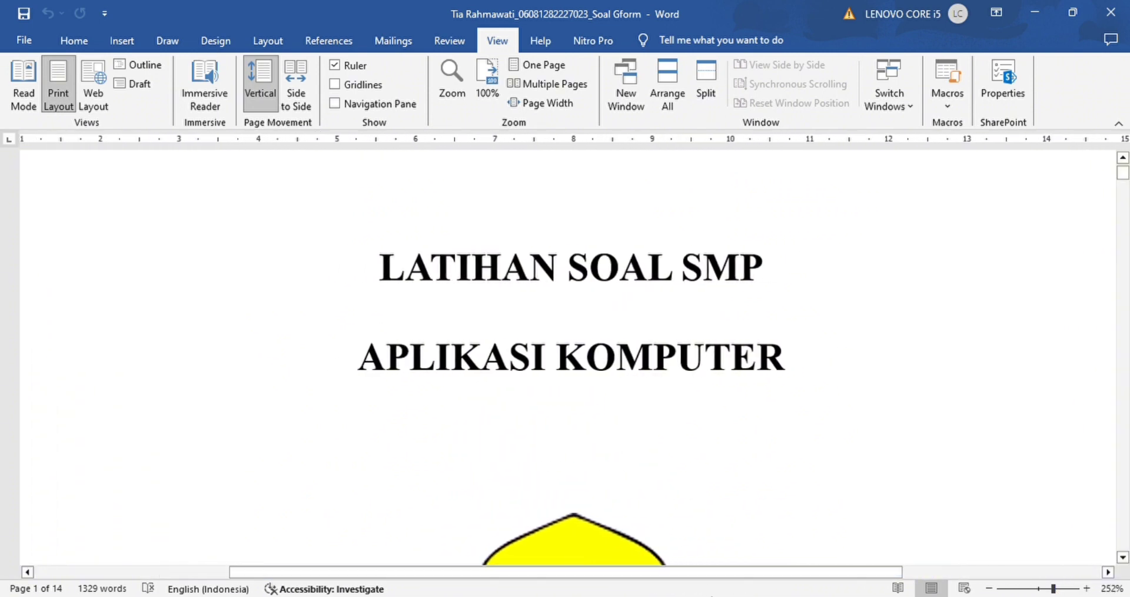
{"action": "scroll", "coordinate": [590, 282], "scroll_direction": "down", "scroll_amount": 3}
{"action": "scroll", "coordinate": [592, 284], "scroll_direction": "up", "scroll_amount": 3}
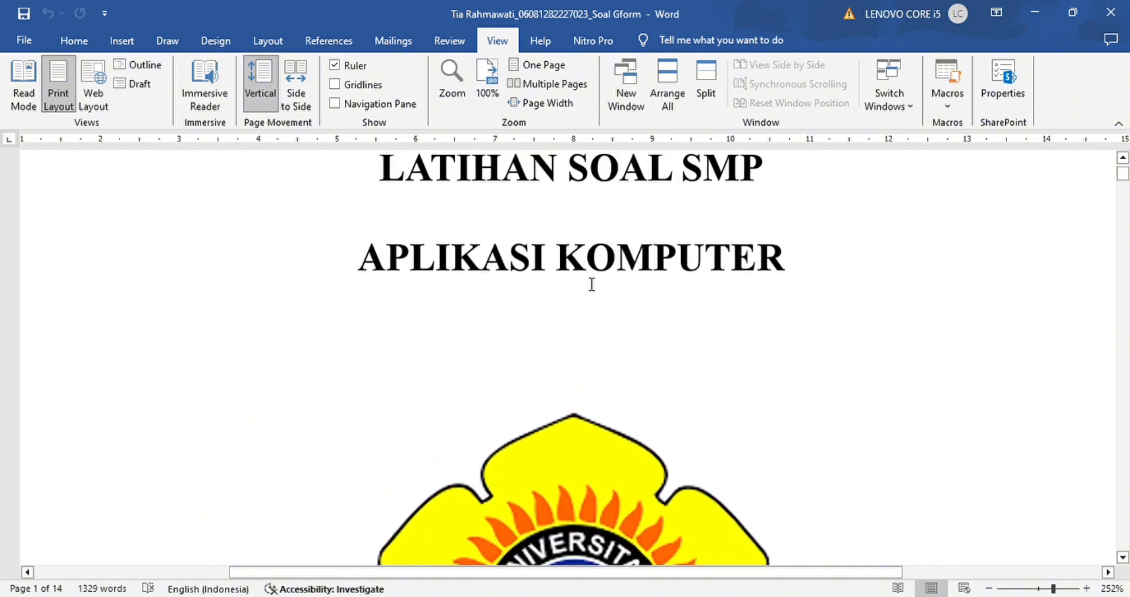
{"action": "mouse_move", "coordinate": [1052, 589]}
{"action": "left_mouse_down"}
{"action": "mouse_move", "coordinate": [1023, 591]}
{"action": "mouse_move", "coordinate": [1040, 590]}
{"action": "left_mouse_up"}
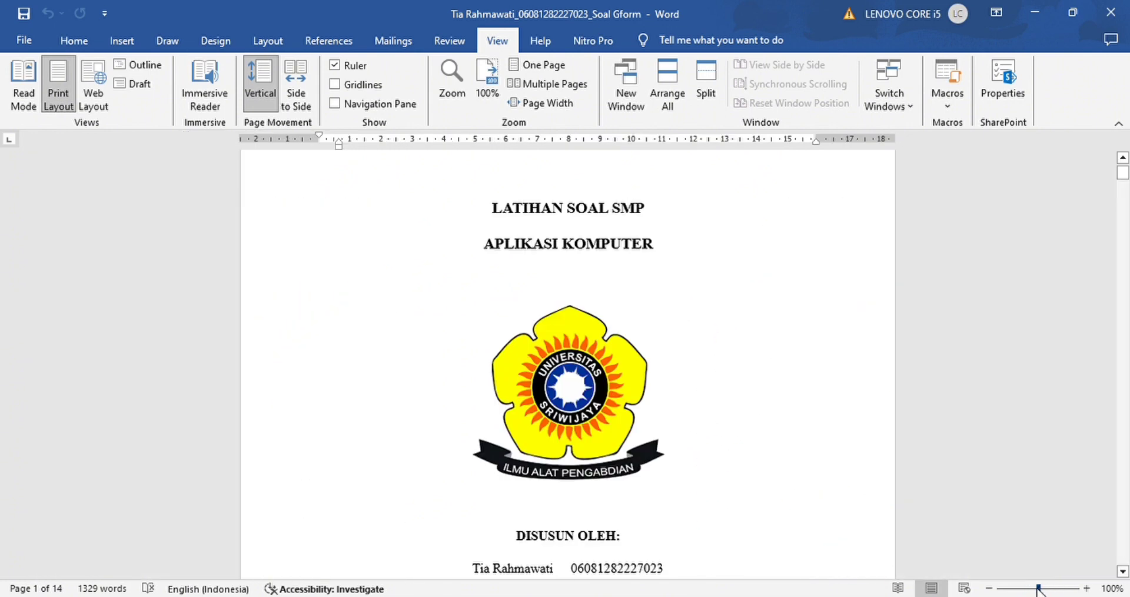
{"action": "scroll", "coordinate": [522, 252], "scroll_direction": "up", "scroll_amount": 1}
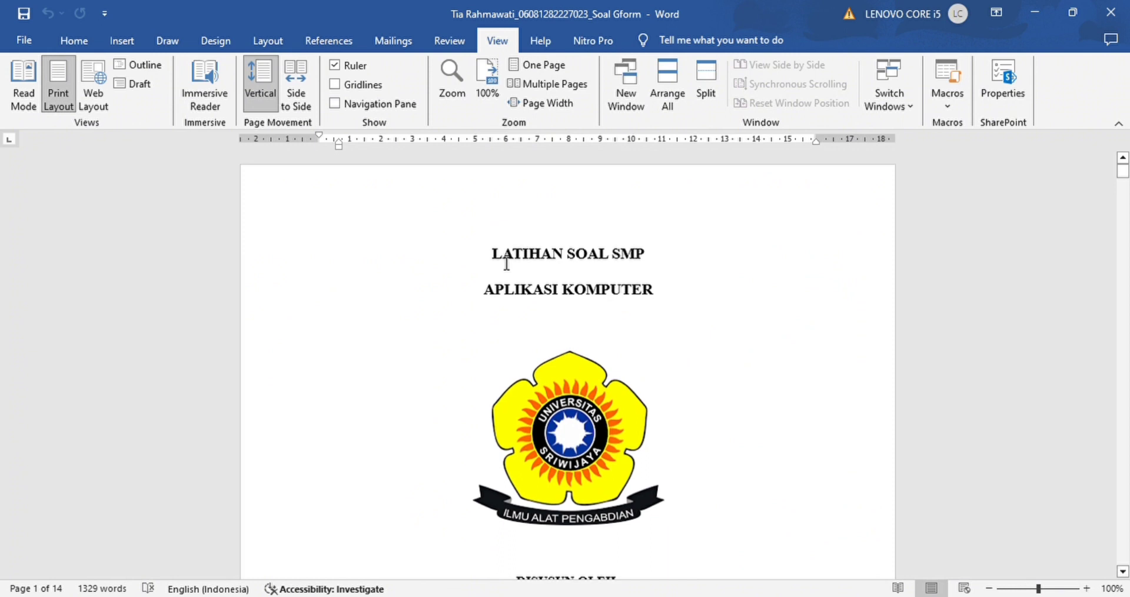
Step: Preview a table of two columns and eight rows in front of the cover title, and close the preview without inserting it
{"action": "left_click", "coordinate": [500, 259]}
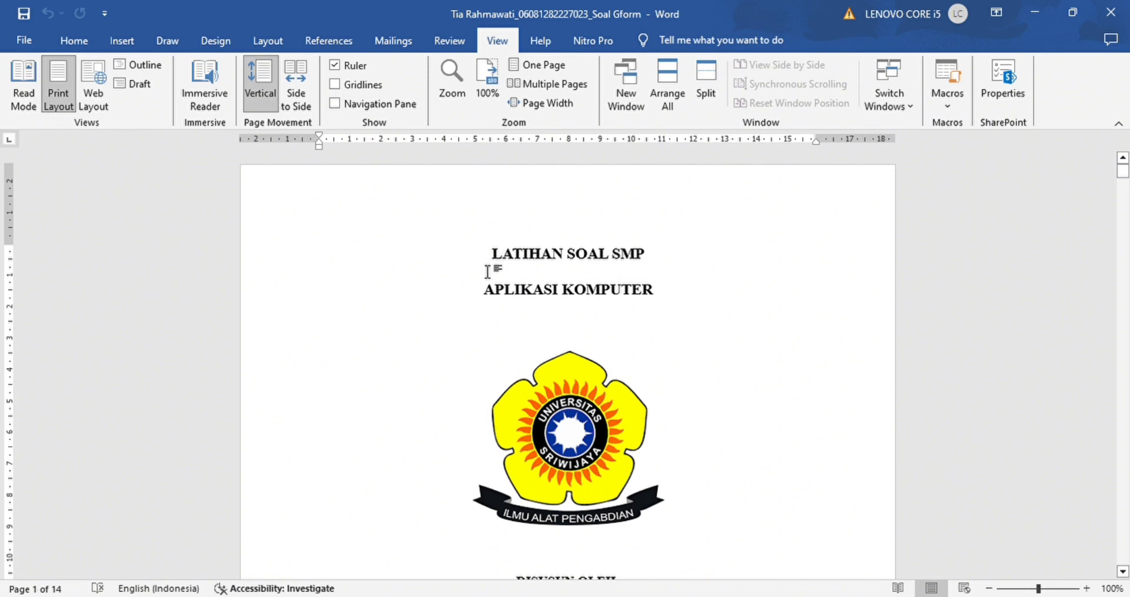
{"action": "left_click", "coordinate": [124, 40]}
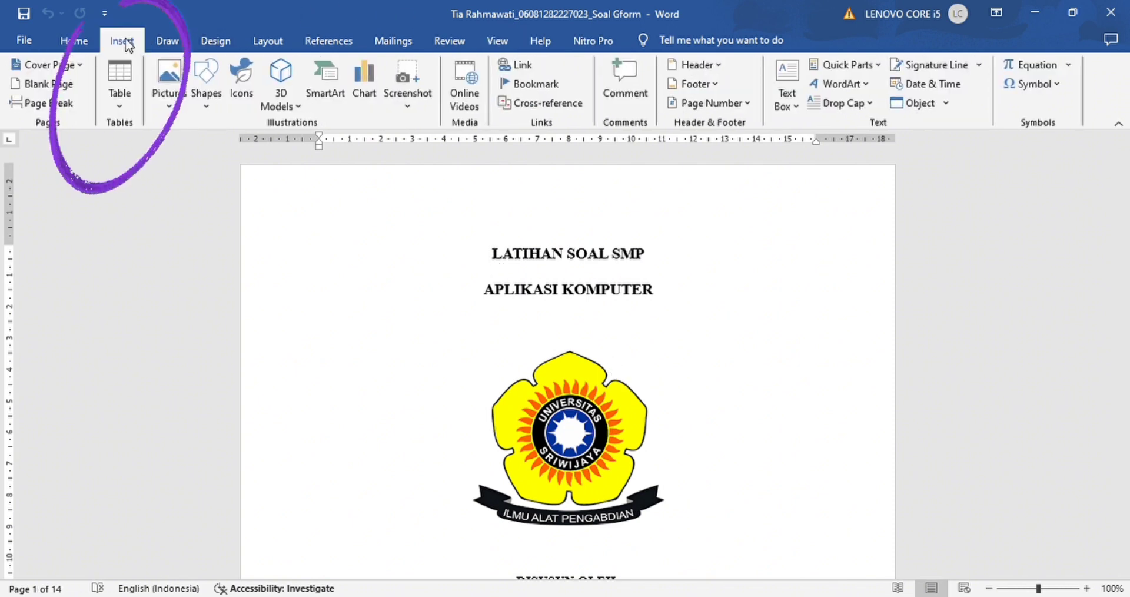
{"action": "left_click", "coordinate": [121, 90]}
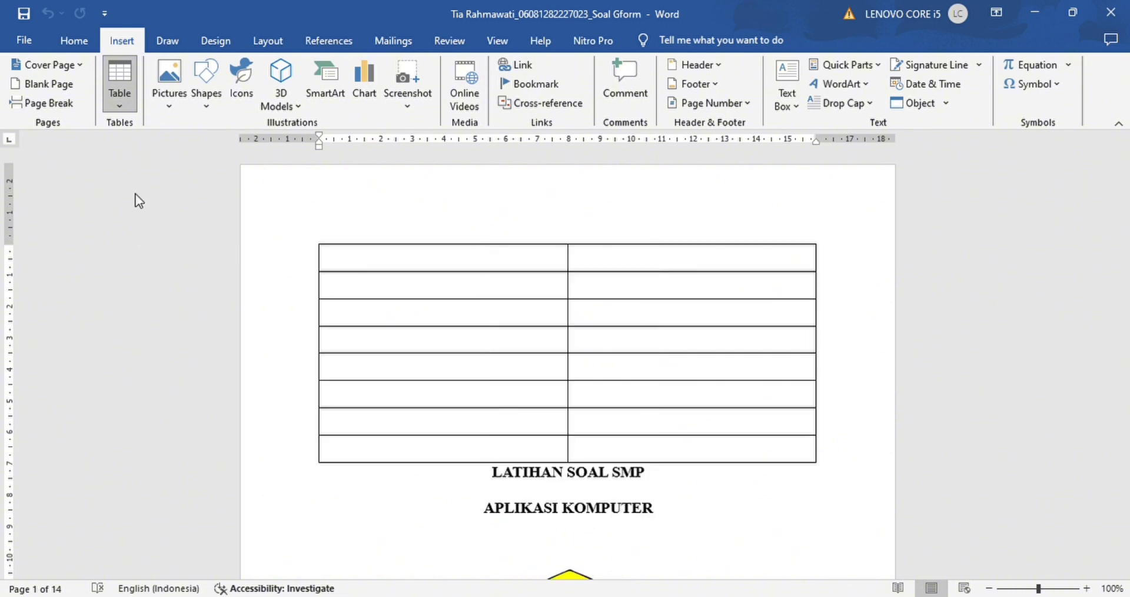
{"action": "left_click", "coordinate": [118, 105]}
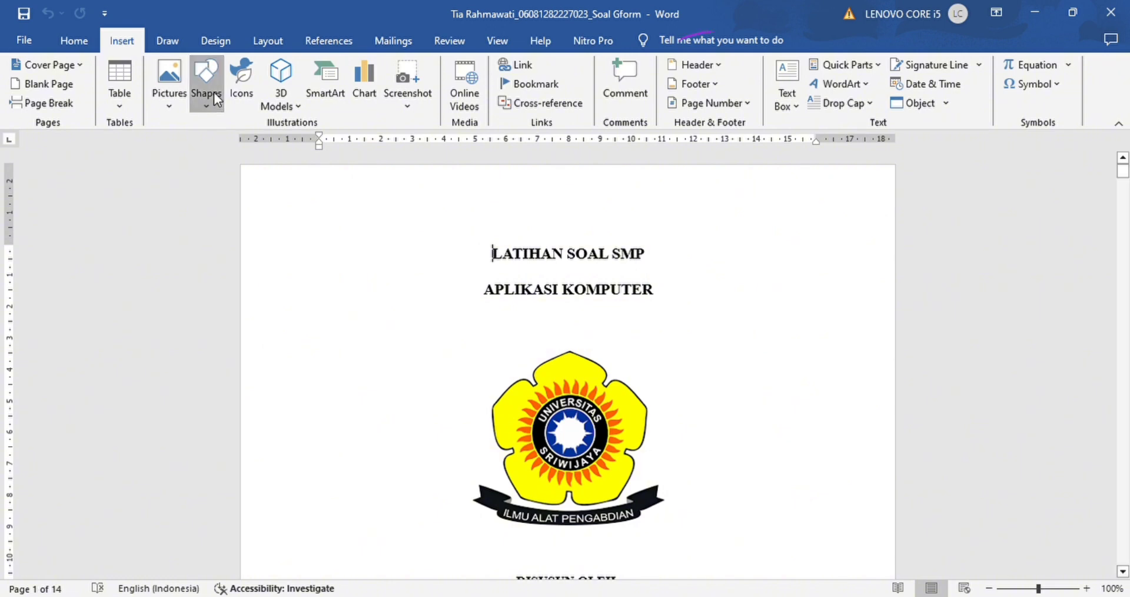
Step: Insert a blank header with a text placeholder, leave header editing, and undo the header insertion
{"action": "left_click", "coordinate": [704, 63]}
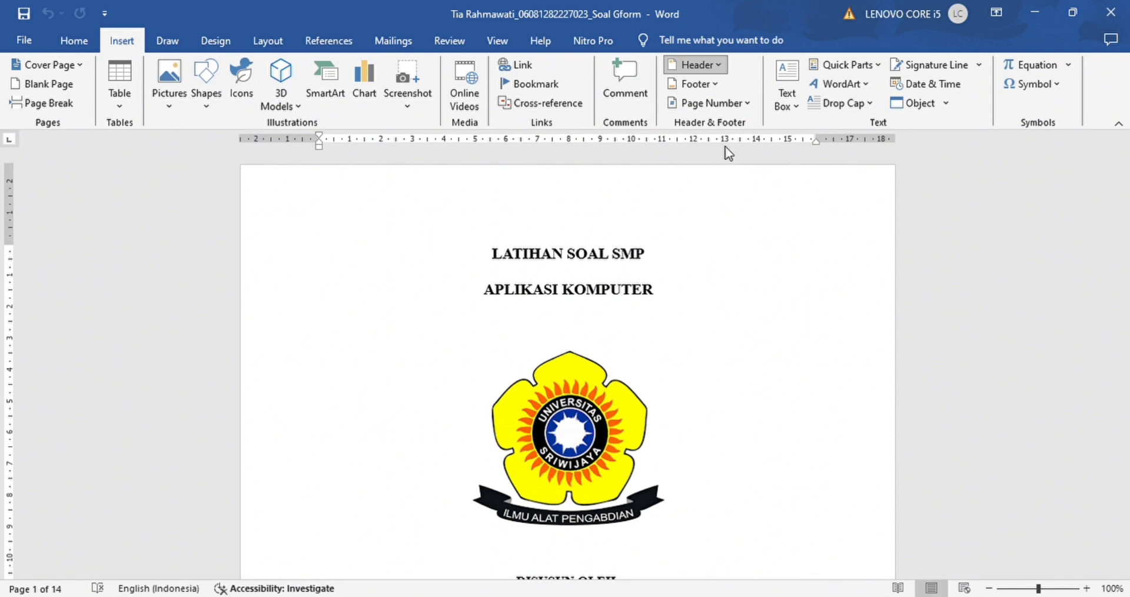
{"action": "left_click", "coordinate": [725, 148]}
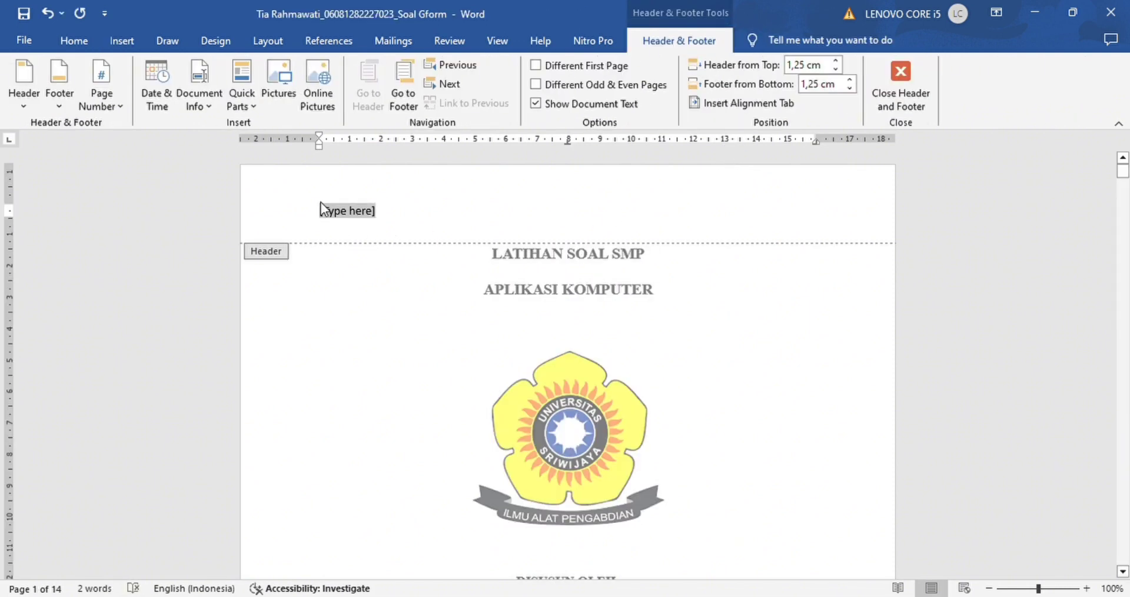
{"action": "double_click", "coordinate": [377, 315]}
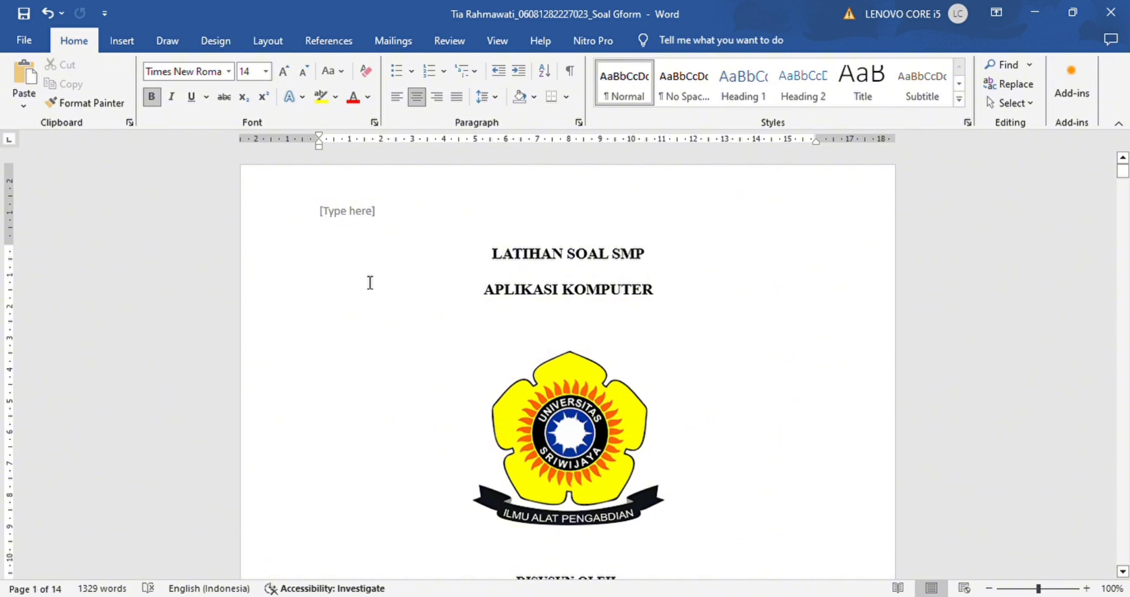
{"action": "left_click", "coordinate": [48, 14]}
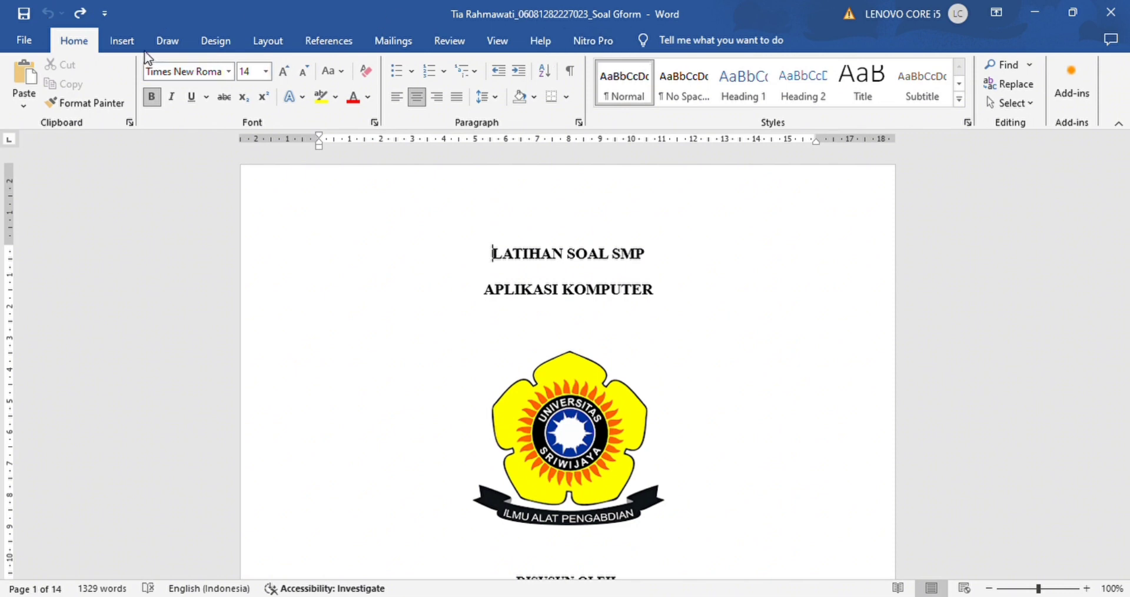
Step: Insert a blank footer with a text placeholder, undo the insertion, and return to the body of the cover page
{"action": "left_click", "coordinate": [122, 40]}
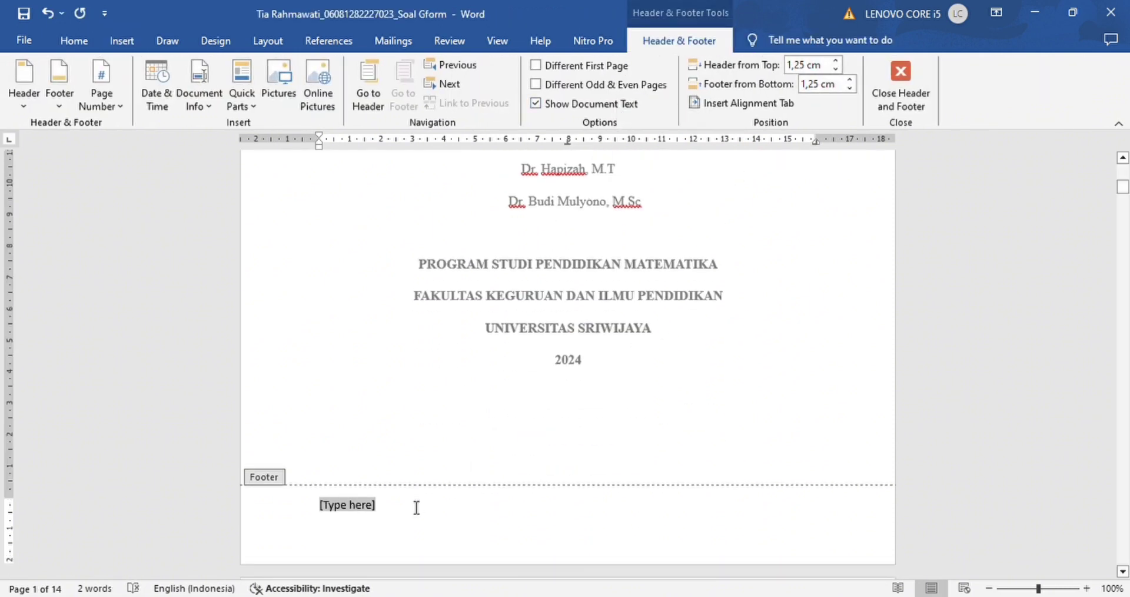
{"action": "left_click", "coordinate": [47, 12]}
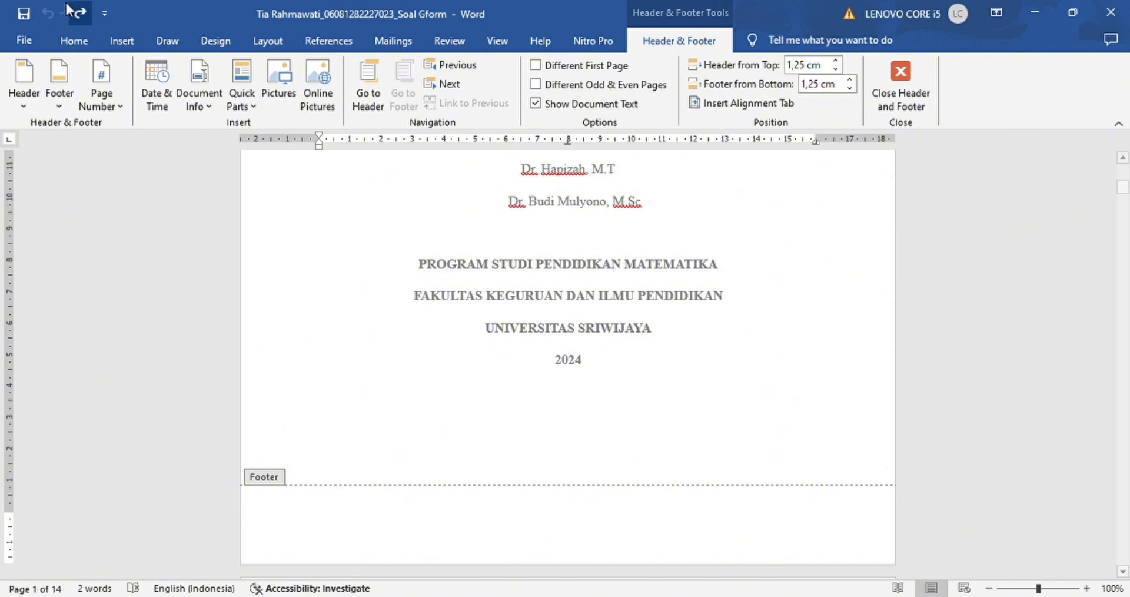
{"action": "double_click", "coordinate": [470, 447]}
{"action": "scroll", "coordinate": [498, 385], "scroll_direction": "up", "scroll_amount": 8}
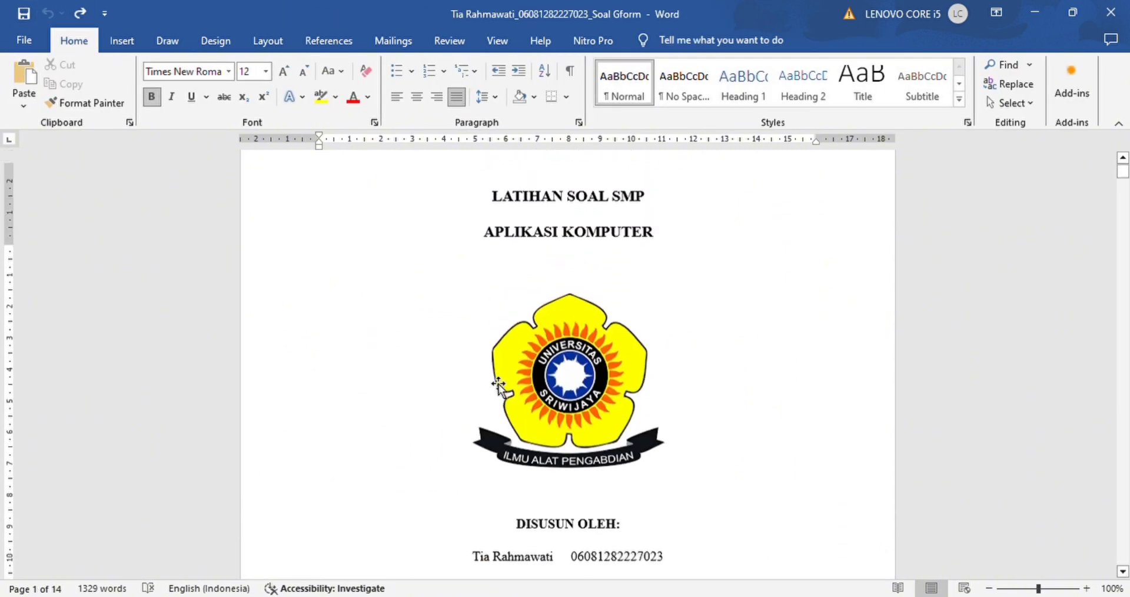
{"action": "scroll", "coordinate": [498, 386], "scroll_direction": "up", "scroll_amount": 2}
Step: Insert a new equation placeholder below the year on the cover page, view the equation tools, and undo the insertion
{"action": "left_click", "coordinate": [122, 40]}
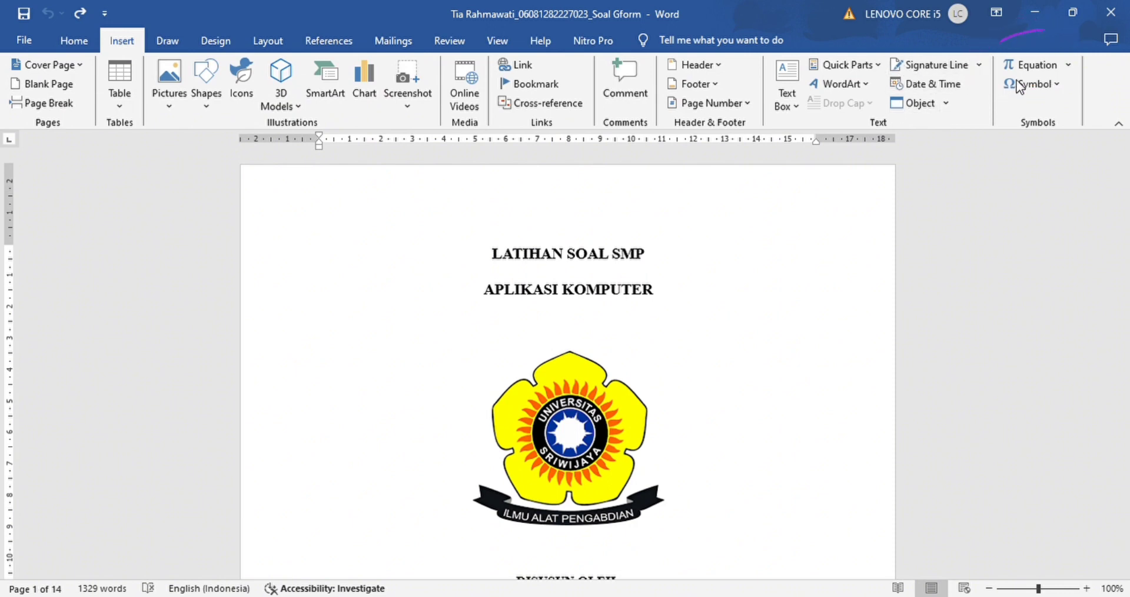
{"action": "left_click", "coordinate": [1027, 60]}
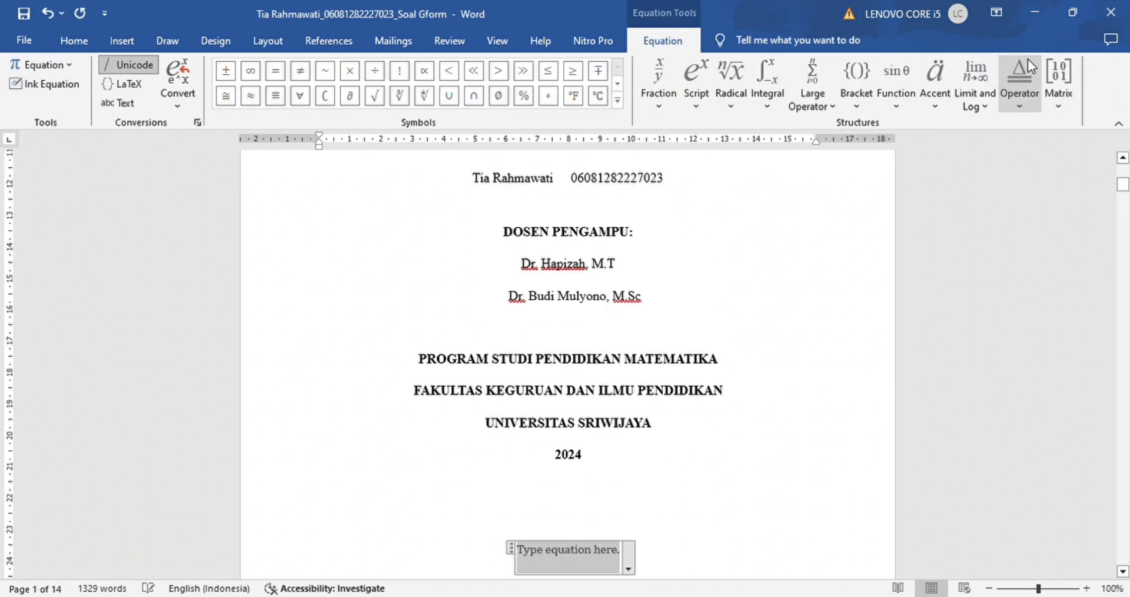
{"action": "scroll", "coordinate": [524, 451], "scroll_direction": "down", "scroll_amount": 3}
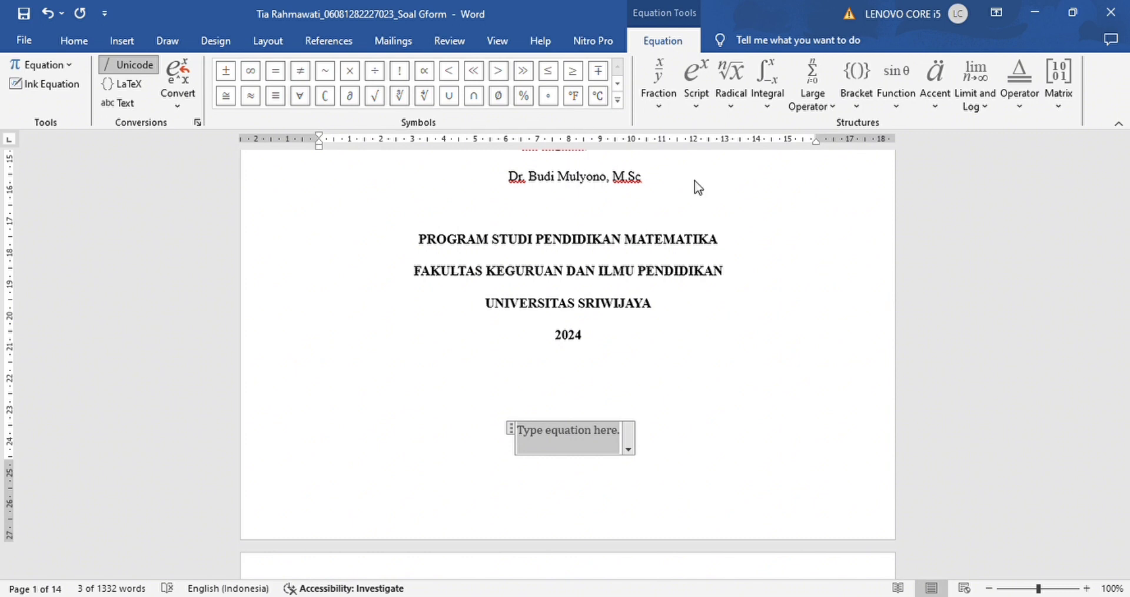
{"action": "left_click", "coordinate": [51, 14]}
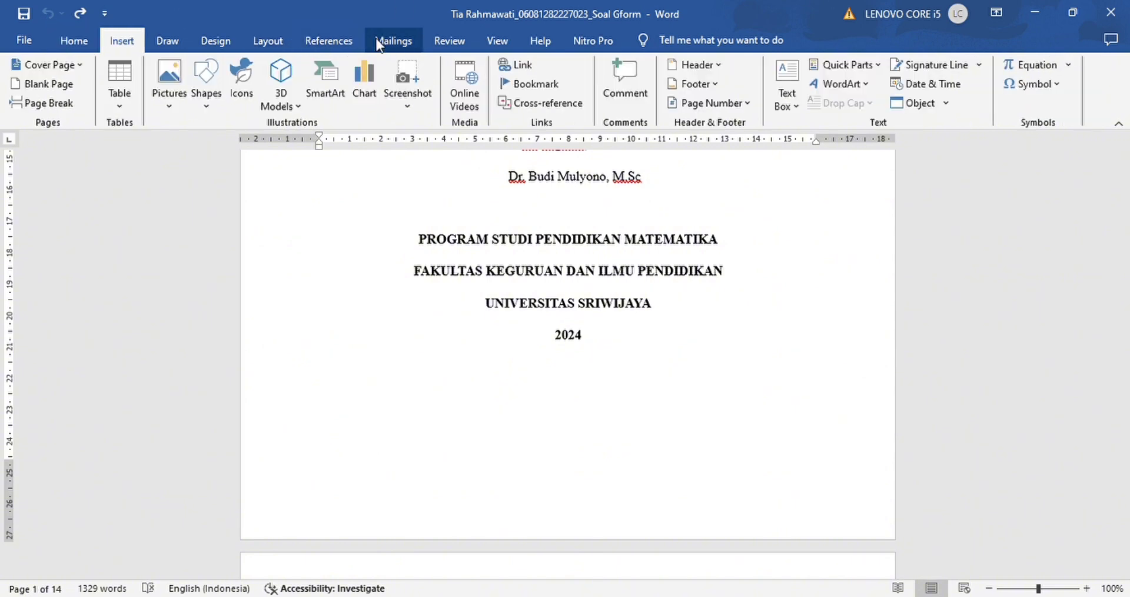
Step: Display the page layout commands and go back to the start of the document
{"action": "left_click", "coordinate": [270, 50]}
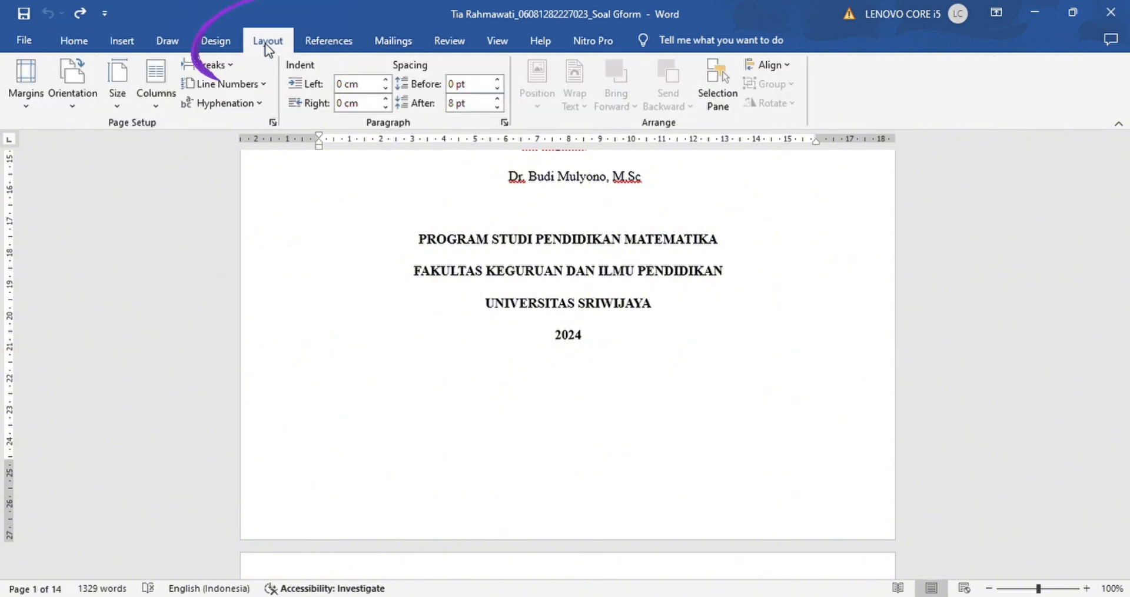
{"action": "scroll", "coordinate": [563, 343], "scroll_direction": "up", "scroll_amount": 1}
{"action": "scroll", "coordinate": [563, 343], "scroll_direction": "up", "scroll_amount": 10}
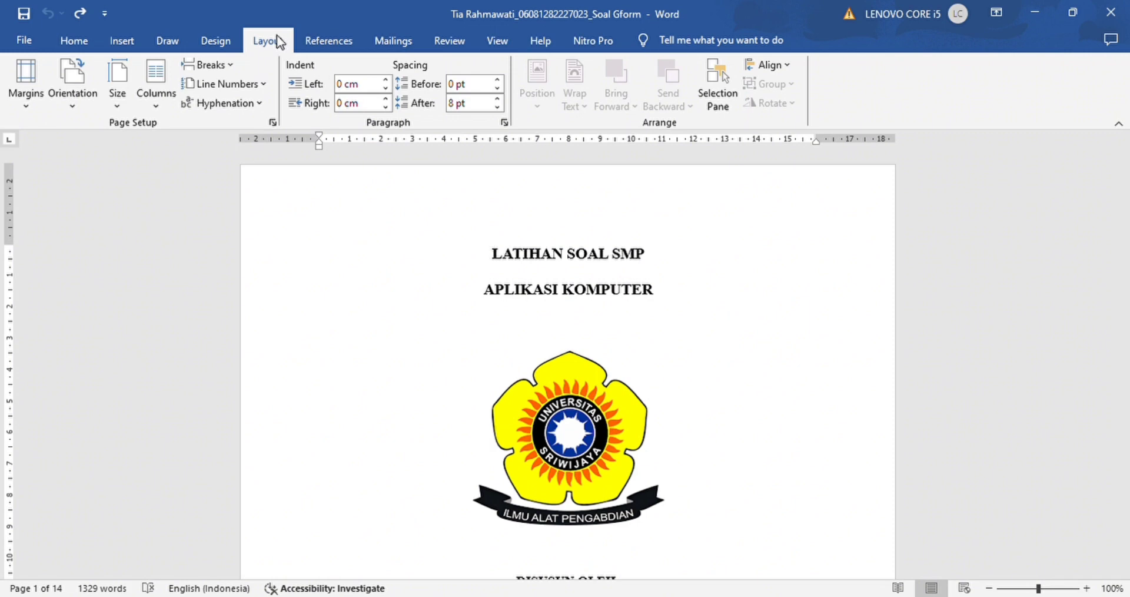
Step: Try capitalised, uppercase and lowercase lettering on the word "LATIHAN" in the cover title
{"action": "left_click", "coordinate": [70, 46]}
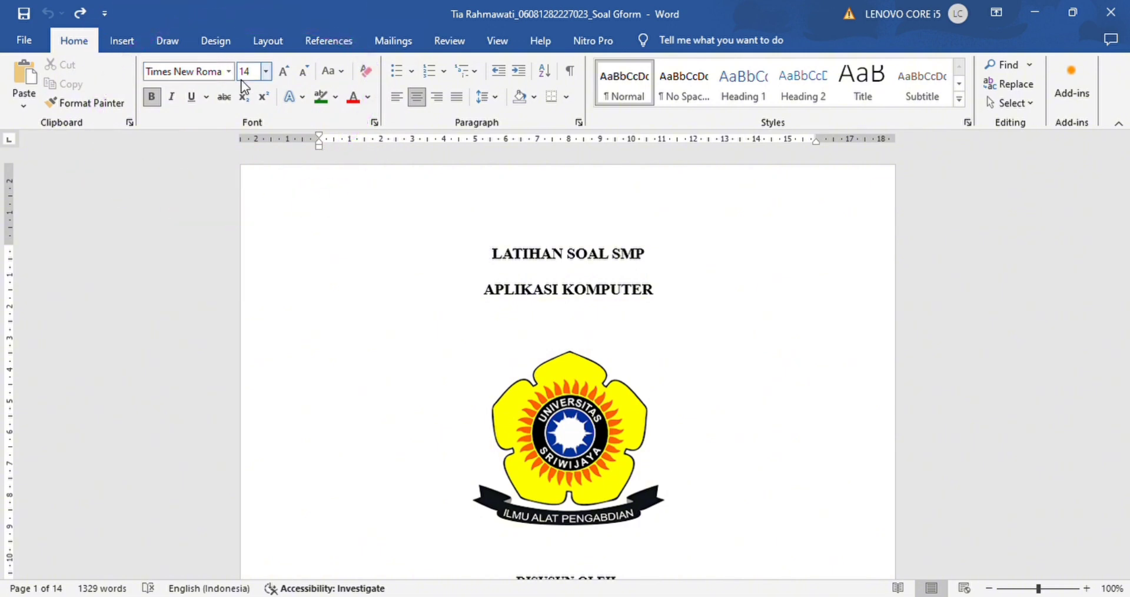
{"action": "left_click", "coordinate": [283, 74]}
{"action": "left_click", "coordinate": [373, 92]}
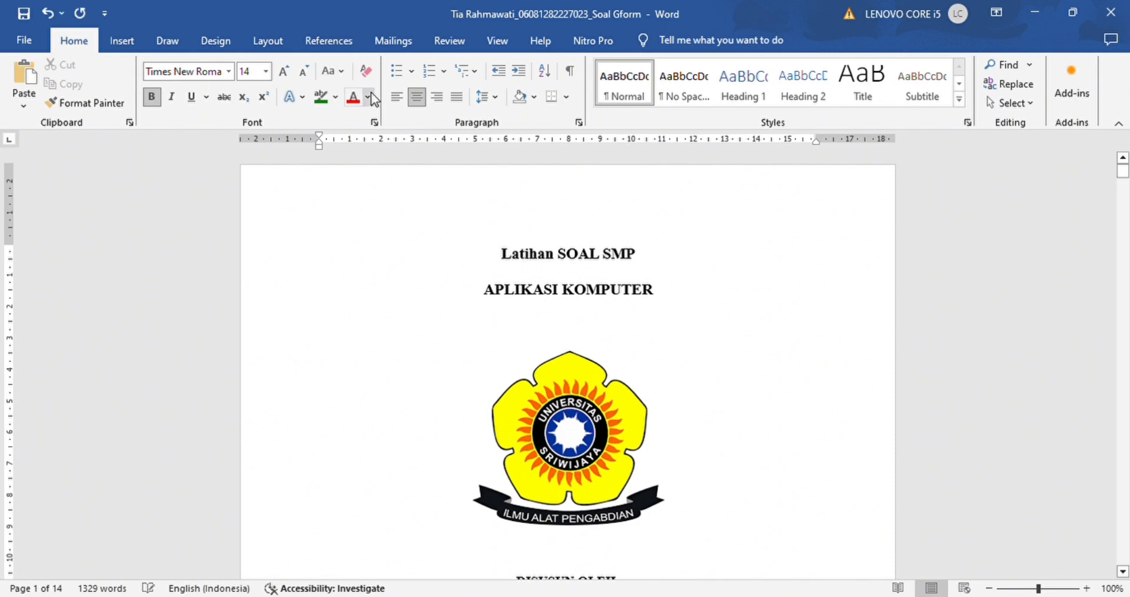
{"action": "left_click", "coordinate": [338, 72]}
{"action": "left_click", "coordinate": [373, 132]}
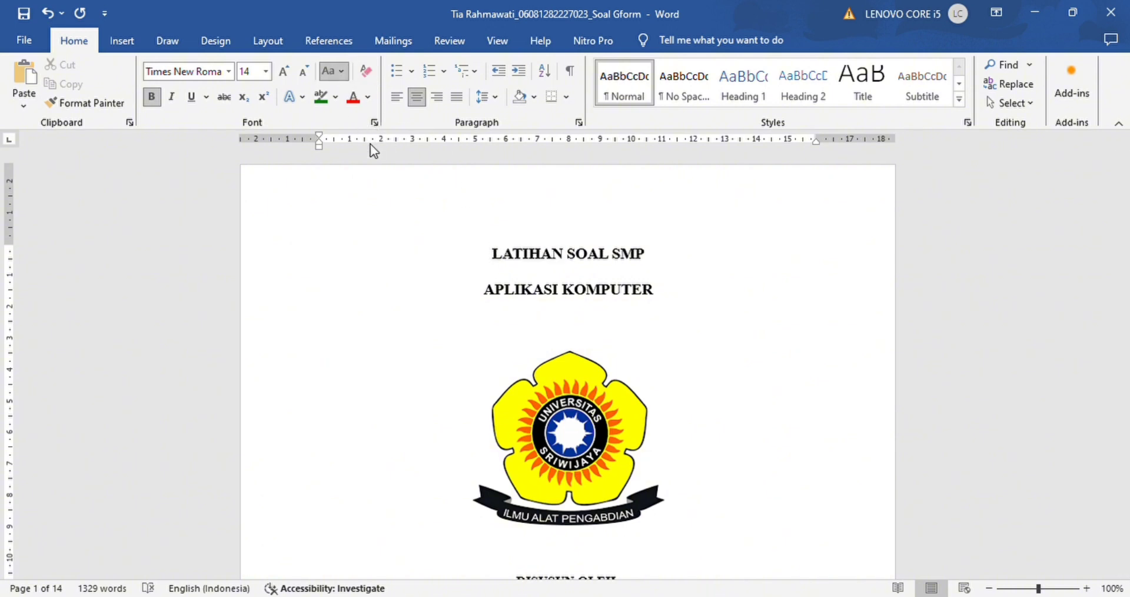
{"action": "left_click", "coordinate": [392, 111]}
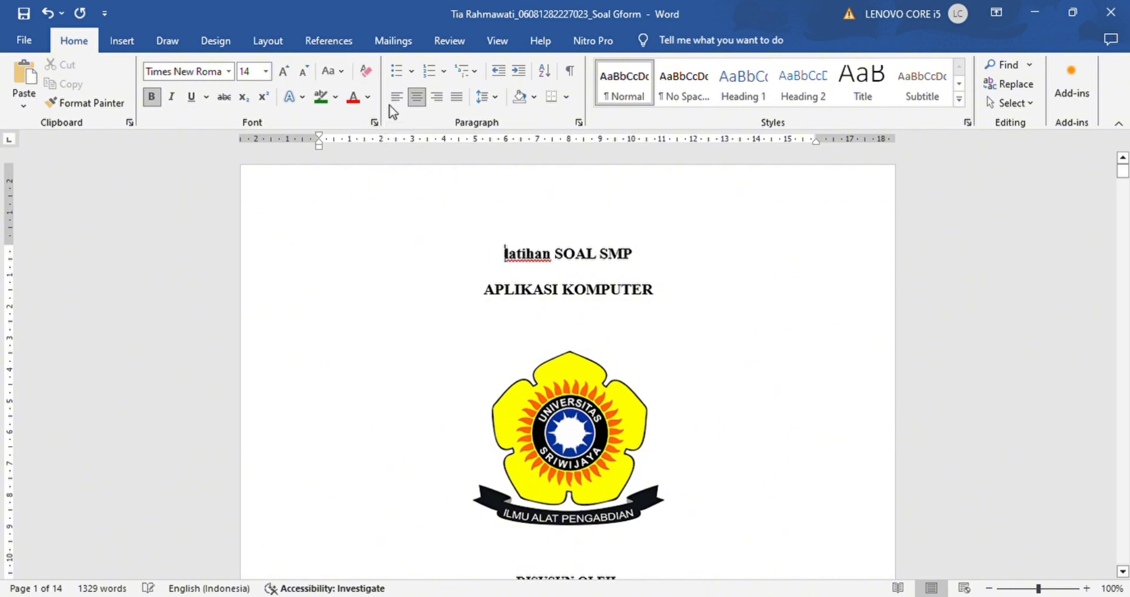
Step: Change the title's first word back to uppercase, and undo the case changes made to it
{"action": "left_click", "coordinate": [340, 73]}
{"action": "left_click", "coordinate": [386, 176]}
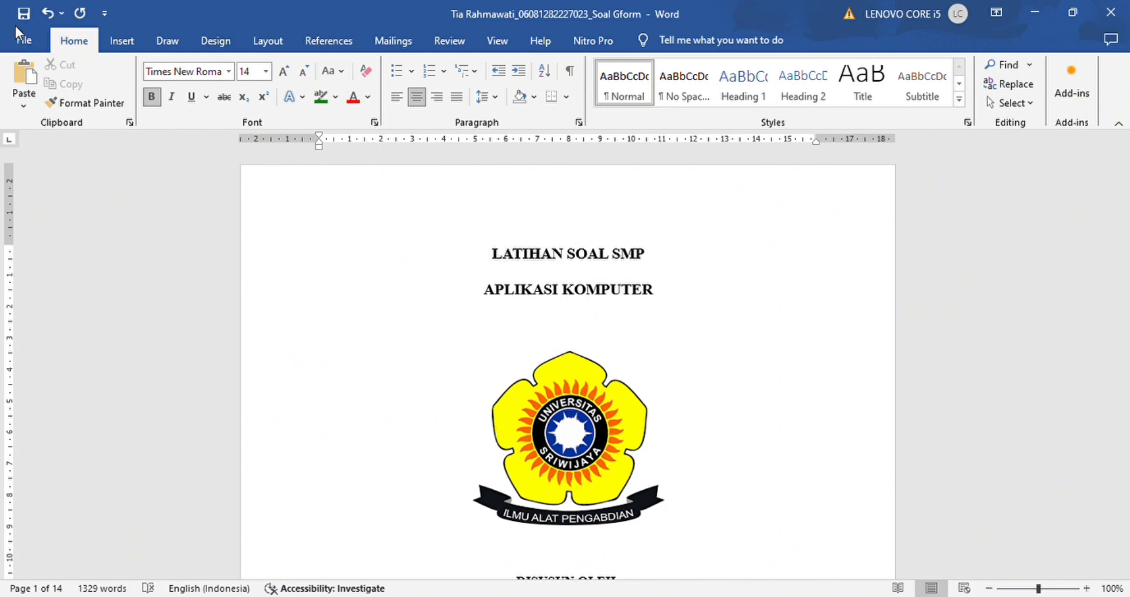
{"action": "left_click", "coordinate": [39, 14]}
{"action": "left_click", "coordinate": [41, 14]}
{"action": "left_click", "coordinate": [43, 15]}
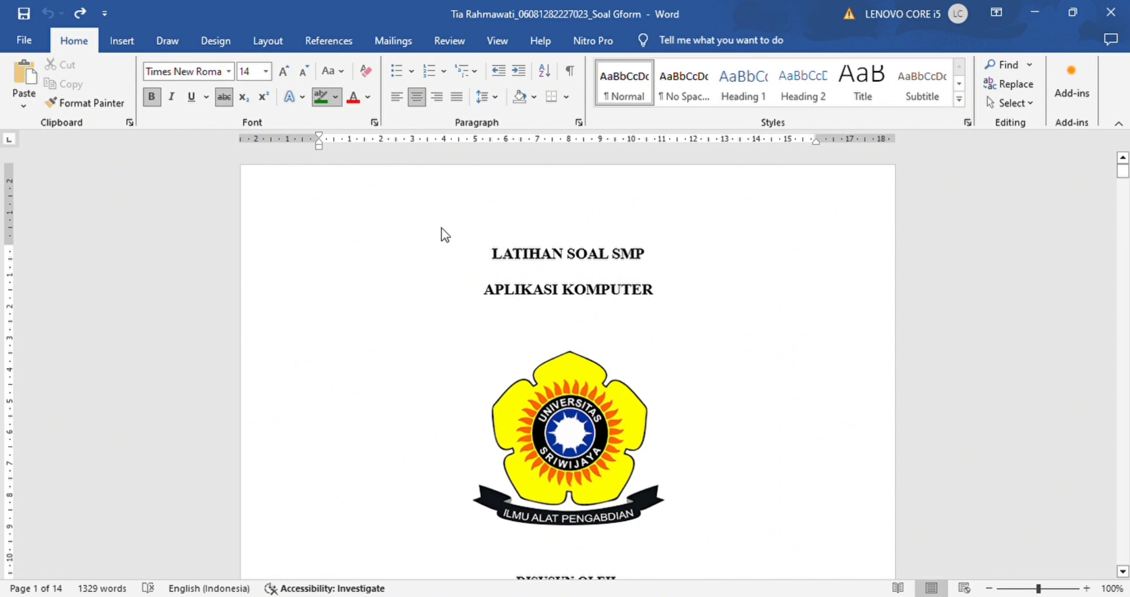
Step: Highlight "LATIHAN" and "KOMPUTER" in the cover title in dark green, and undo both highlights
{"action": "left_click_drag", "start_coordinate": [497, 257], "coordinate": [574, 262]}
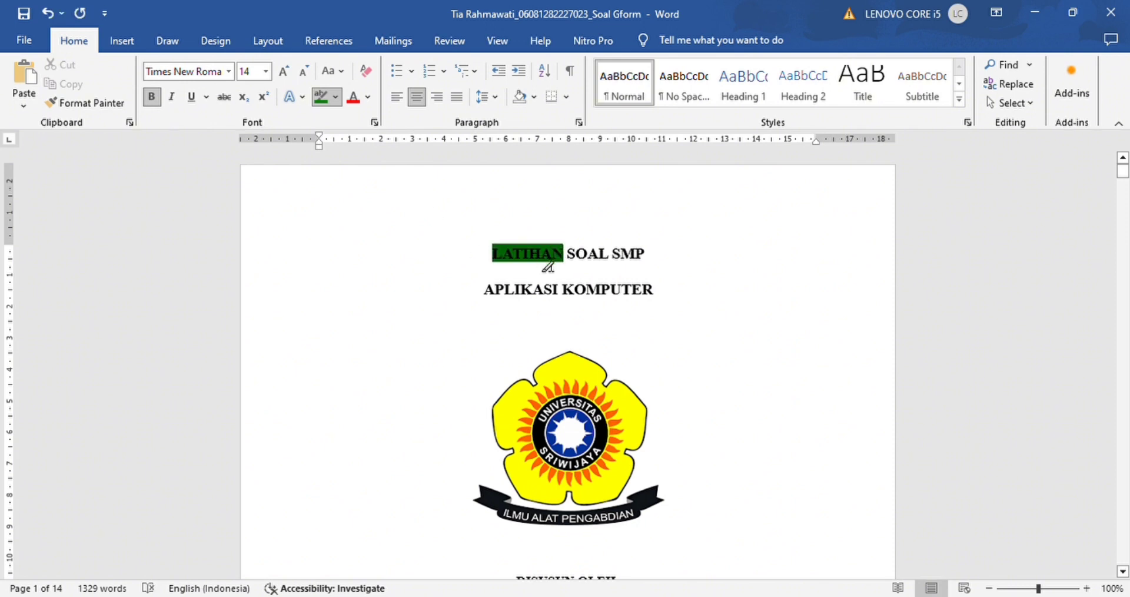
{"action": "left_click", "coordinate": [577, 297]}
{"action": "left_click_drag", "start_coordinate": [585, 295], "coordinate": [661, 297]}
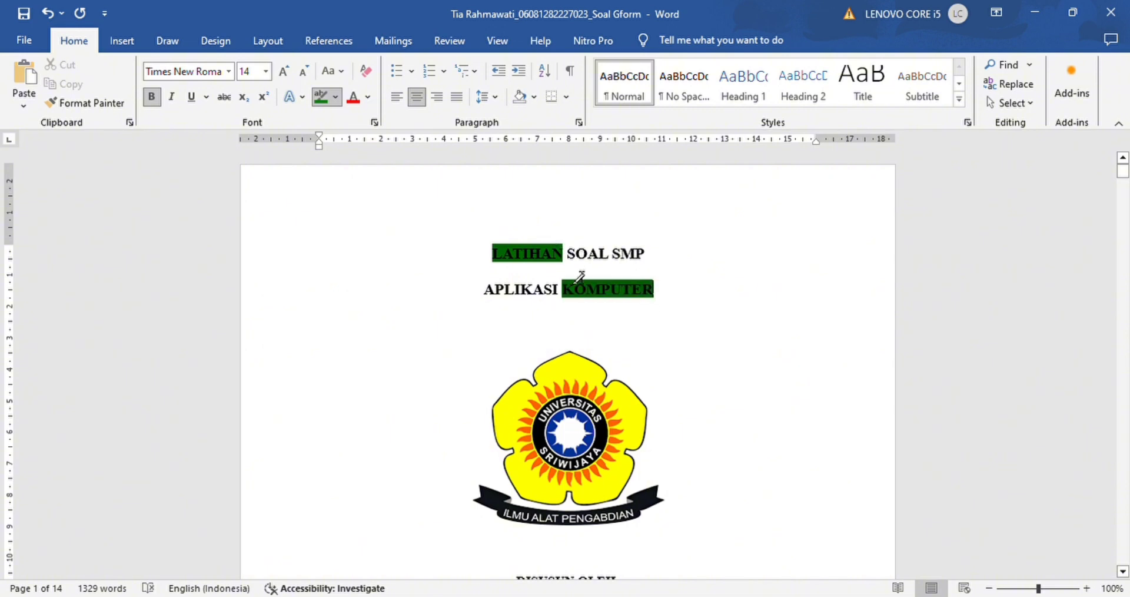
{"action": "left_click", "coordinate": [48, 12]}
{"action": "left_click", "coordinate": [49, 11]}
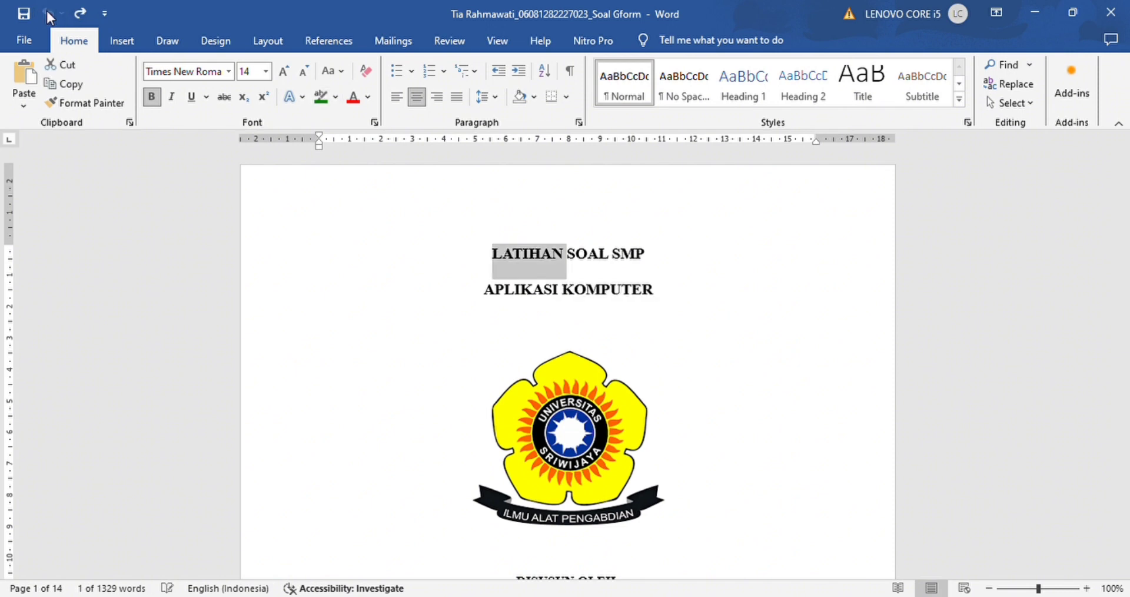
Step: Color the selected word "LATIHAN" in the cover title red
{"action": "left_click", "coordinate": [355, 100]}
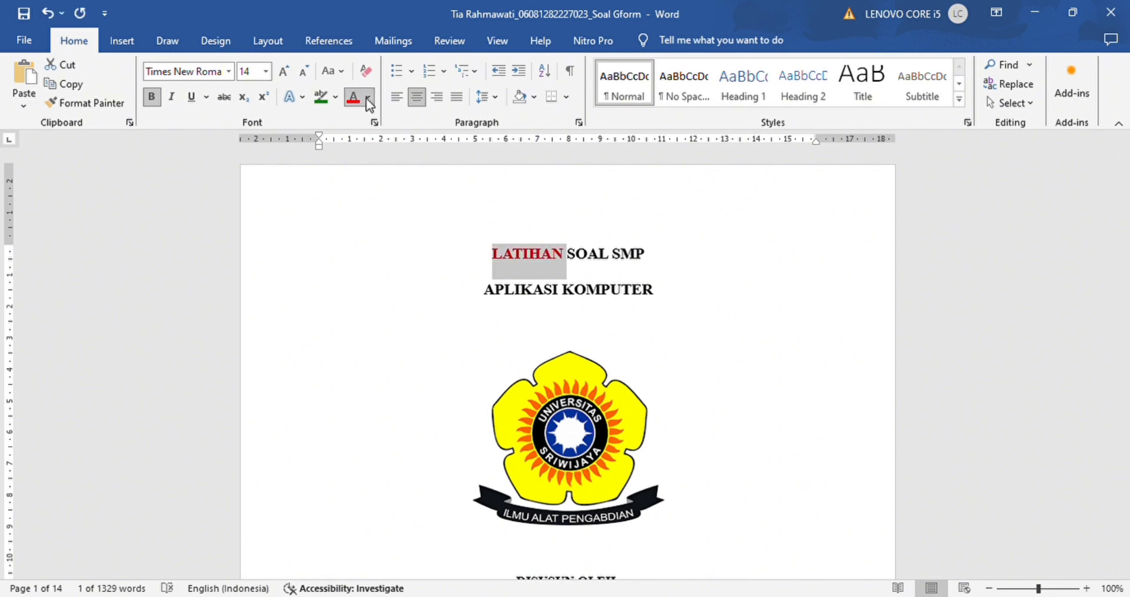
Step: Try blue, purple and light blue font colors on "LATIHAN" in the cover title, and undo the color changes
{"action": "left_click", "coordinate": [415, 289]}
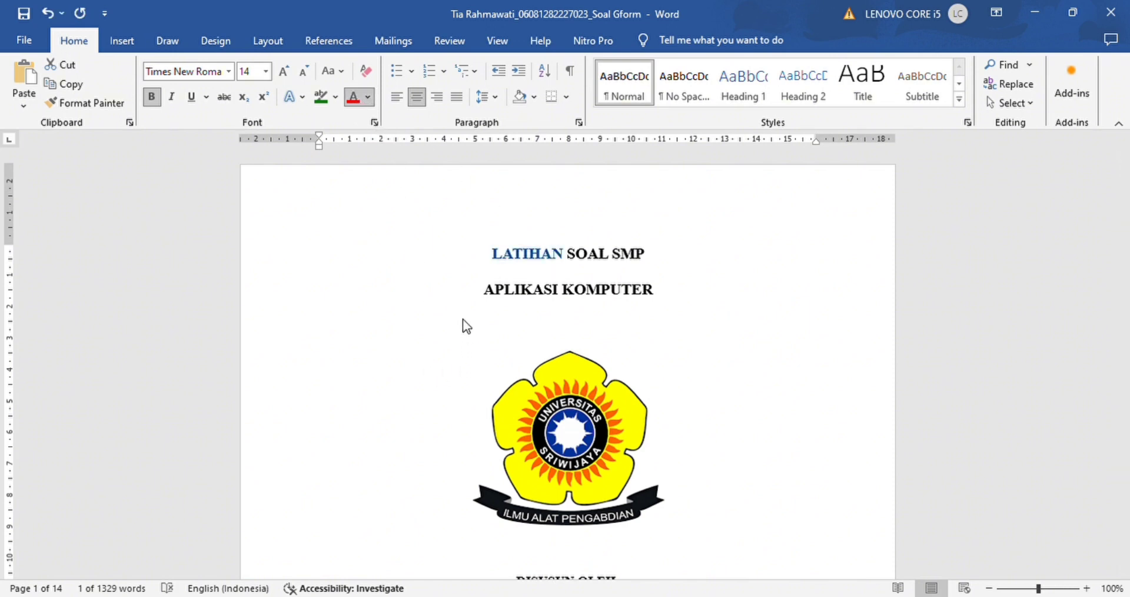
{"action": "left_click", "coordinate": [532, 261]}
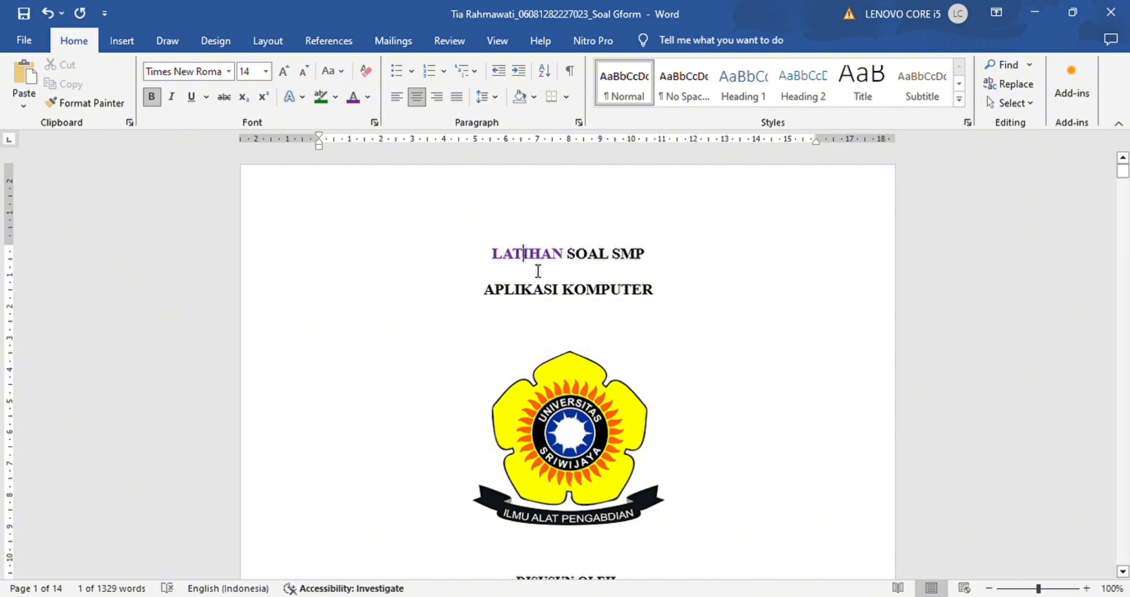
{"action": "left_click", "coordinate": [395, 235]}
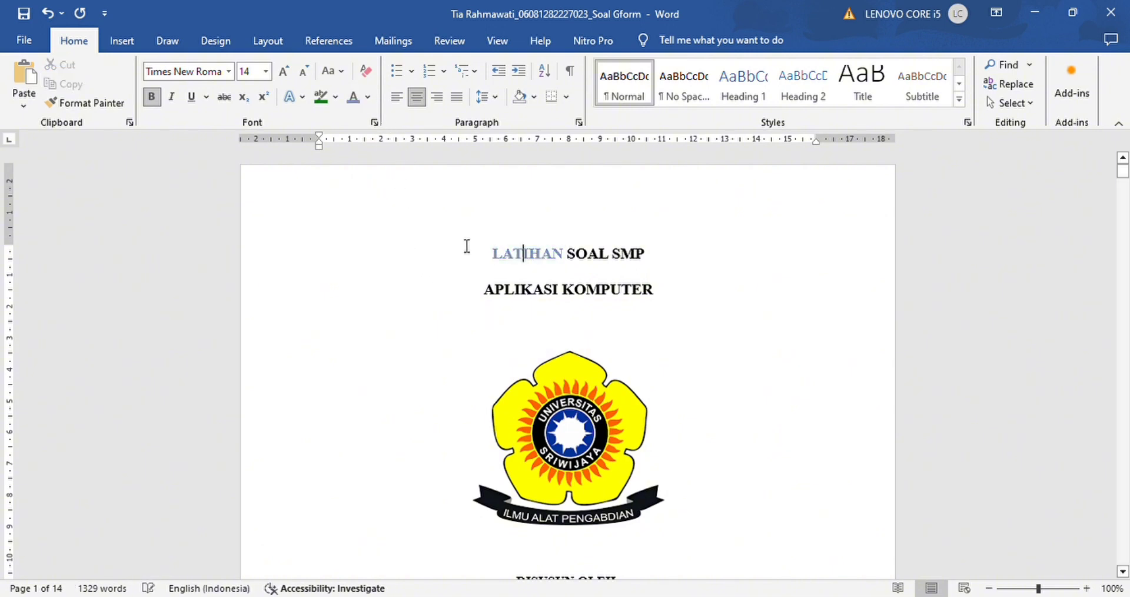
{"action": "left_click", "coordinate": [47, 13]}
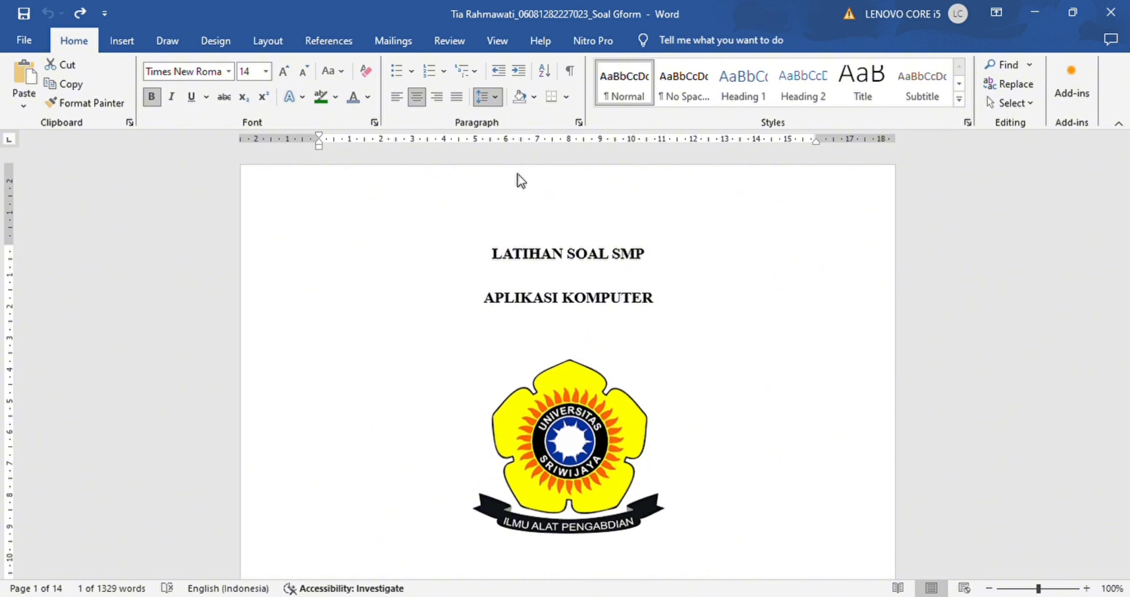
Step: Preview wider line spacing and a round bullet on the cover title's first line without applying either
{"action": "left_click", "coordinate": [562, 339]}
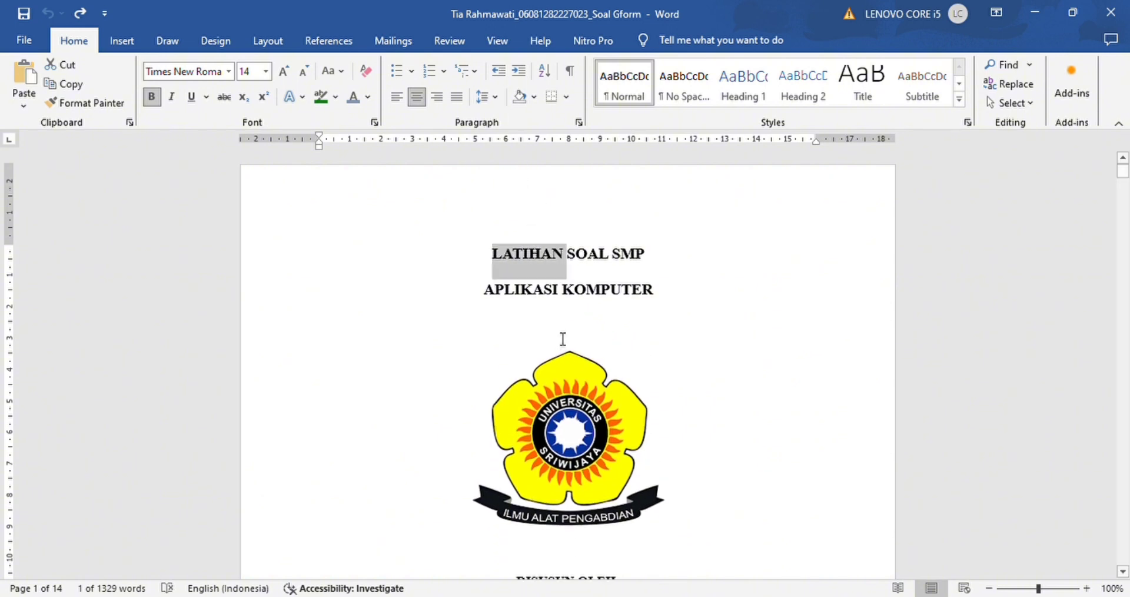
{"action": "left_click", "coordinate": [414, 76]}
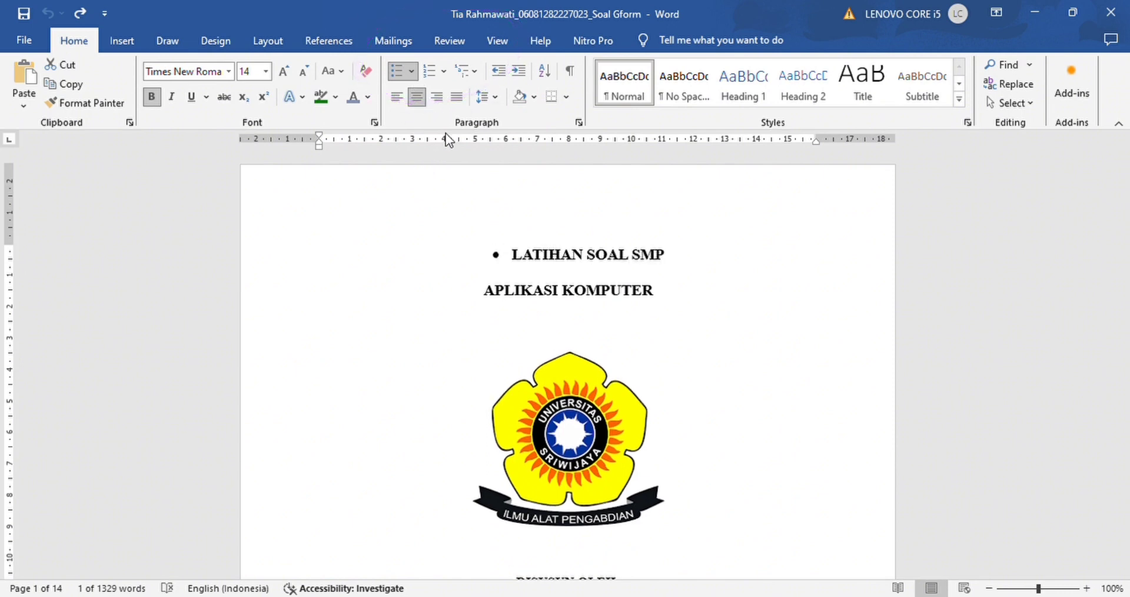
{"action": "left_click", "coordinate": [509, 339]}
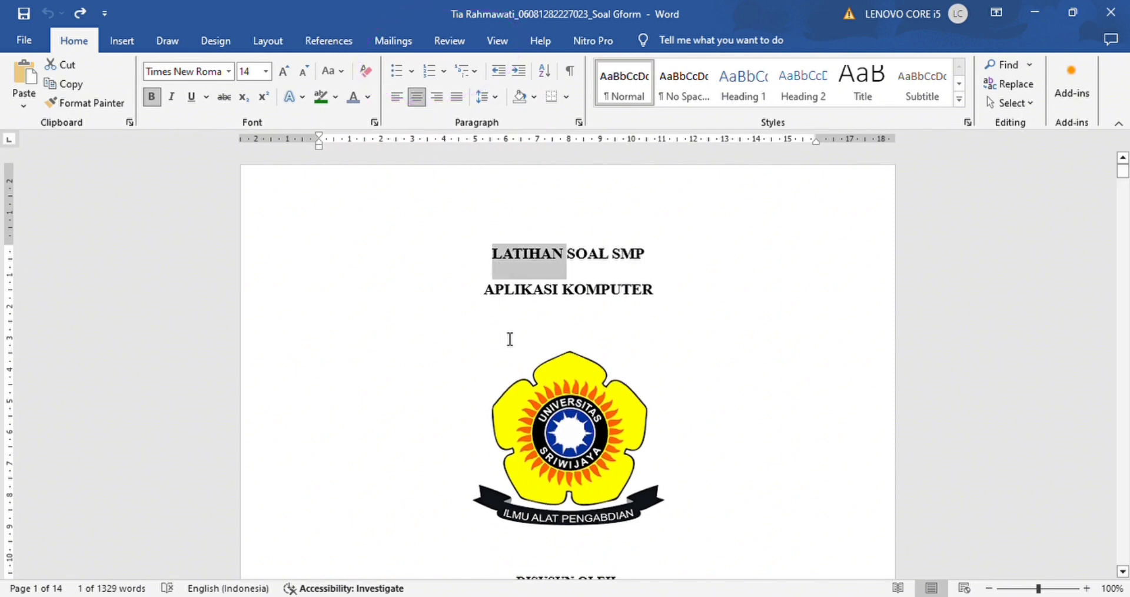
Step: Preview the "1." numbering format on the cover title's first line without applying it
{"action": "left_click", "coordinate": [496, 250]}
{"action": "left_click", "coordinate": [447, 73]}
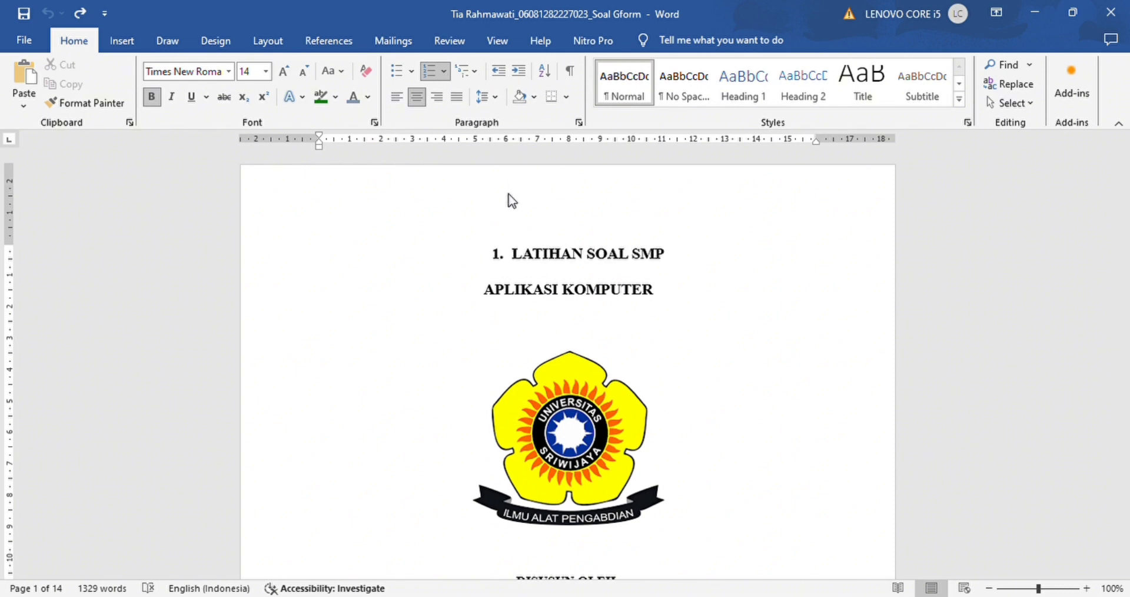
{"action": "left_click", "coordinate": [673, 288]}
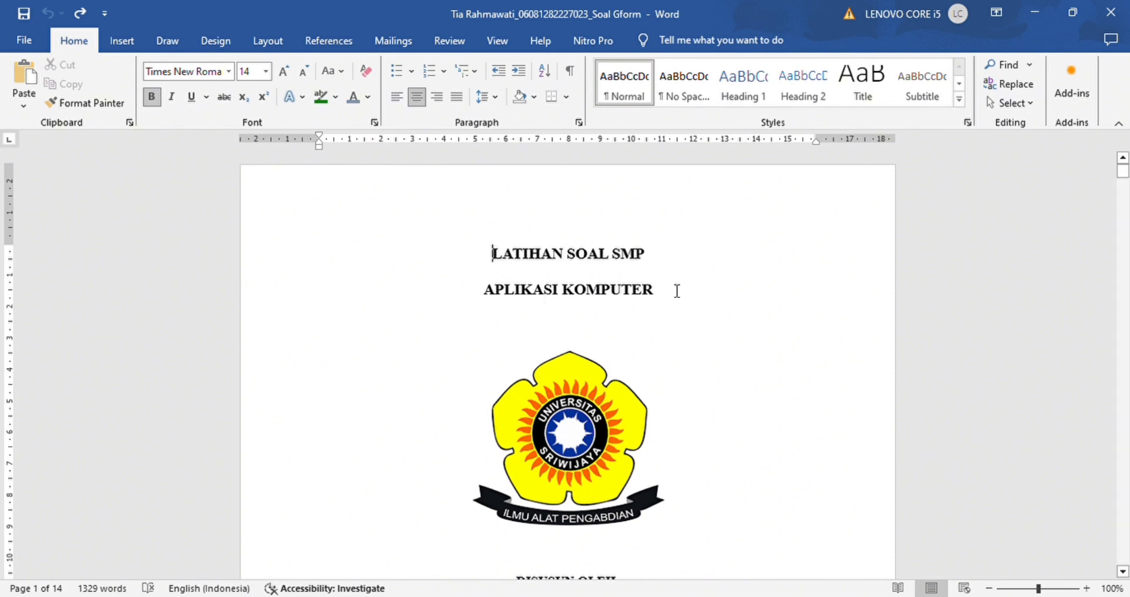